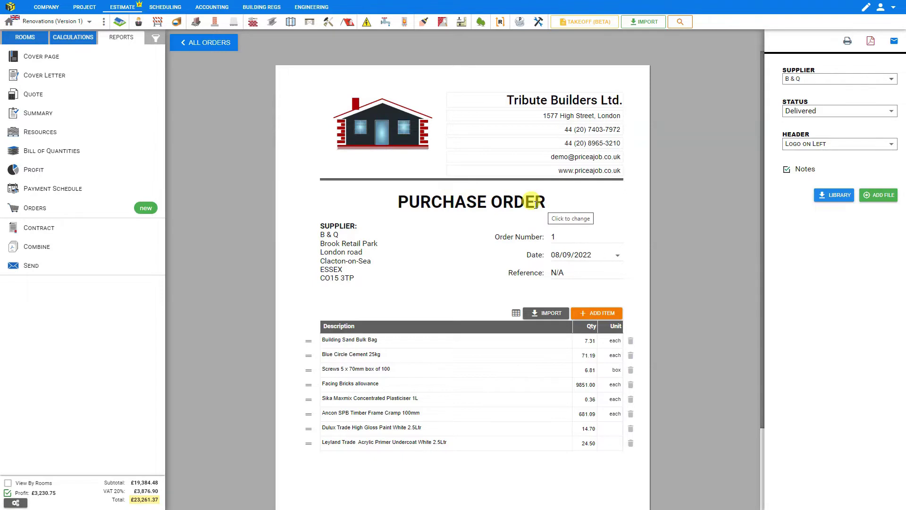
Close the B & Q purchase order preview and show the Renovations project's Orders list
click(126, 40)
click(42, 213)
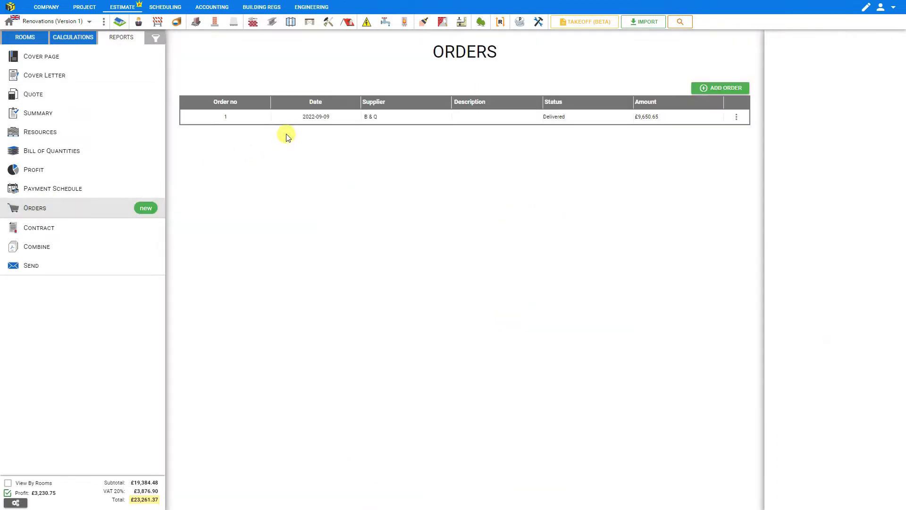
Switch to the Residential Reno project and add a new blank order dated 08/09/2022
click(89, 23)
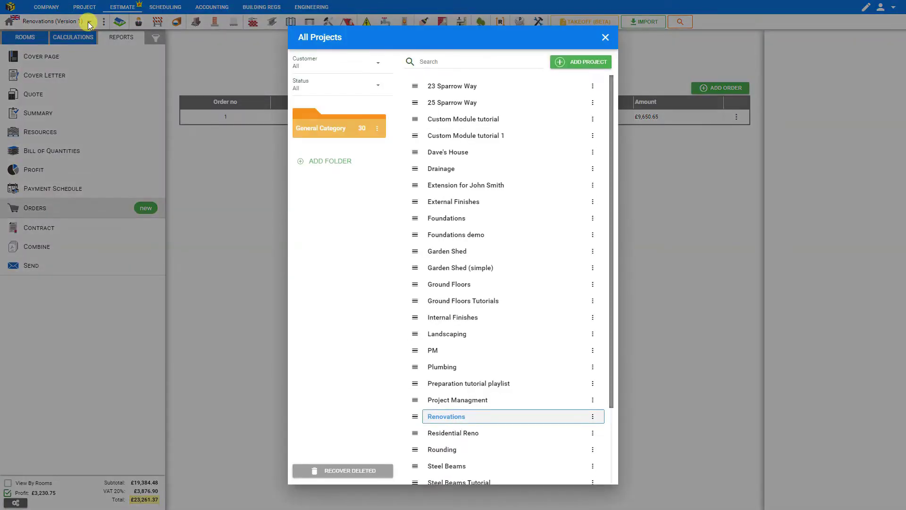
click(450, 433)
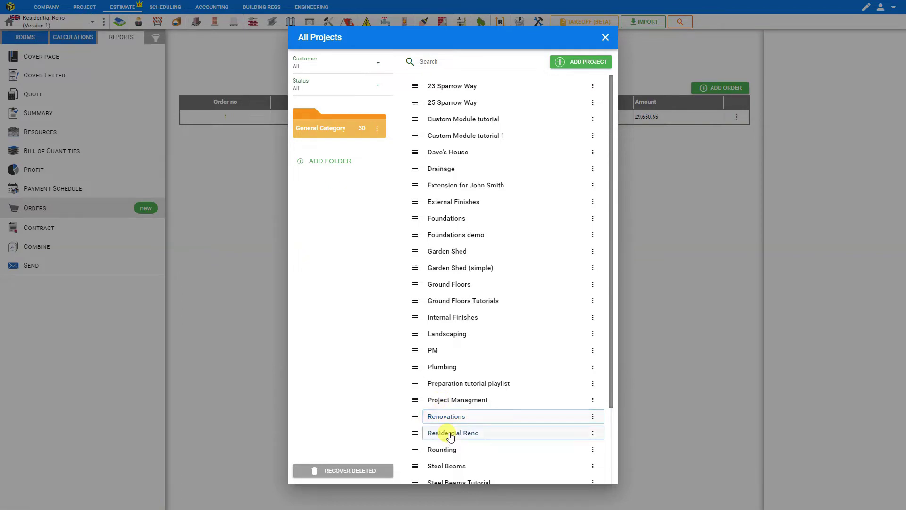
click(605, 37)
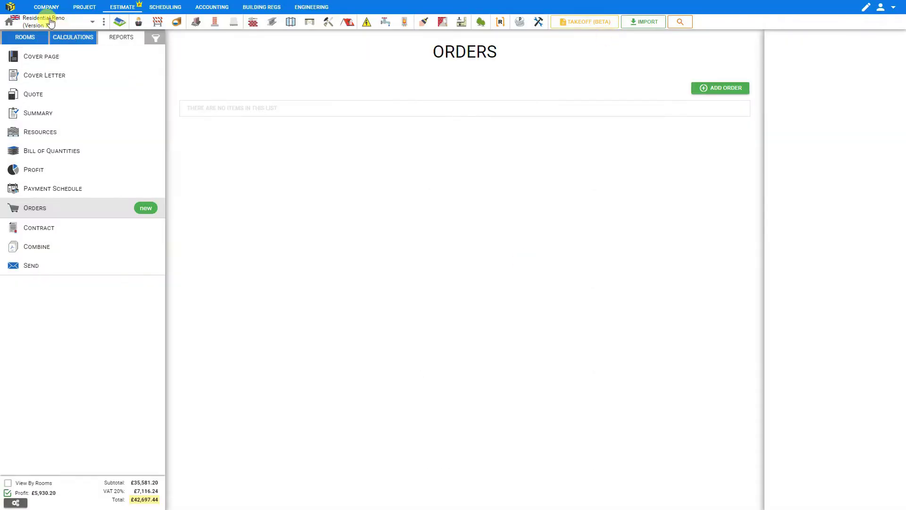
click(738, 89)
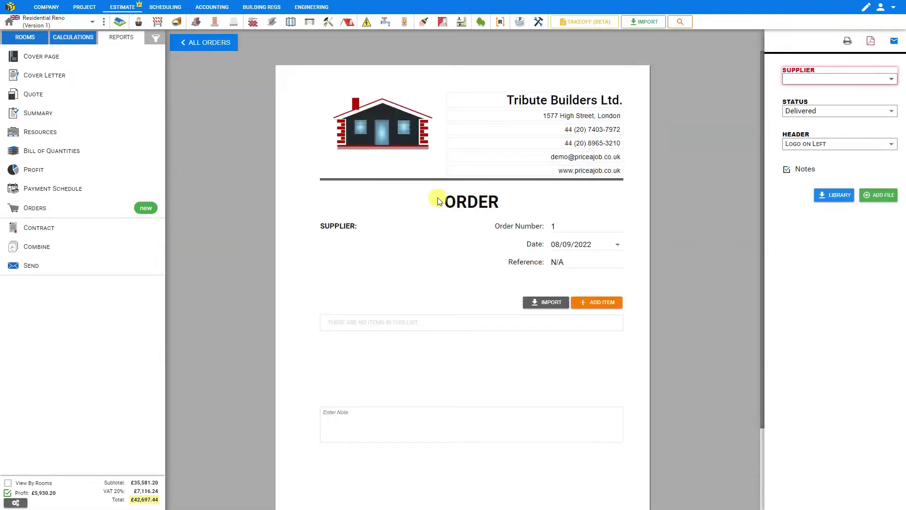
Change the new order's heading from WORK ORDER to ORDER REQUEST FOR MATERIALS
click(438, 201)
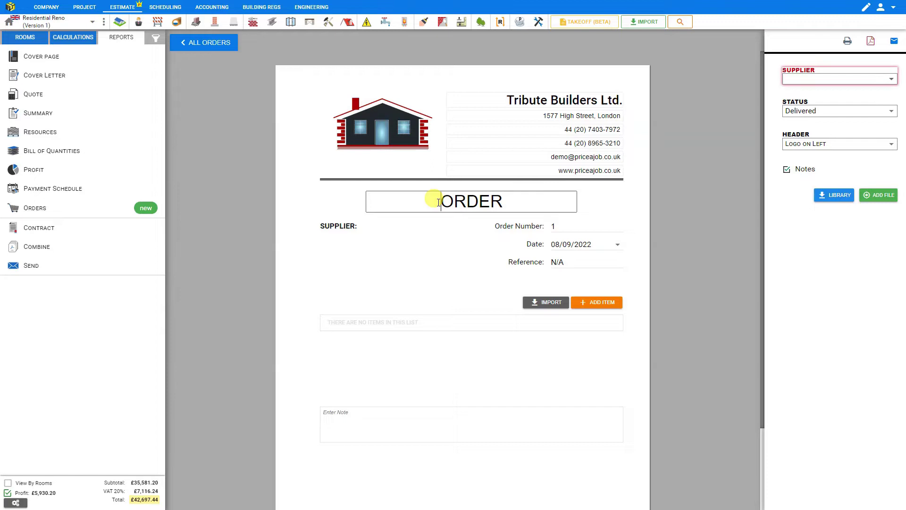
text(PURCHASE)
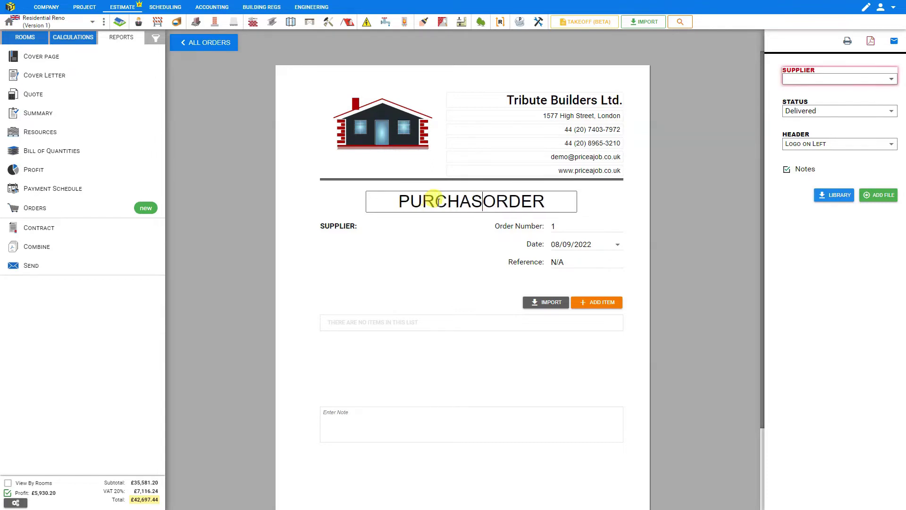
double_click(438, 202)
text(WORK)
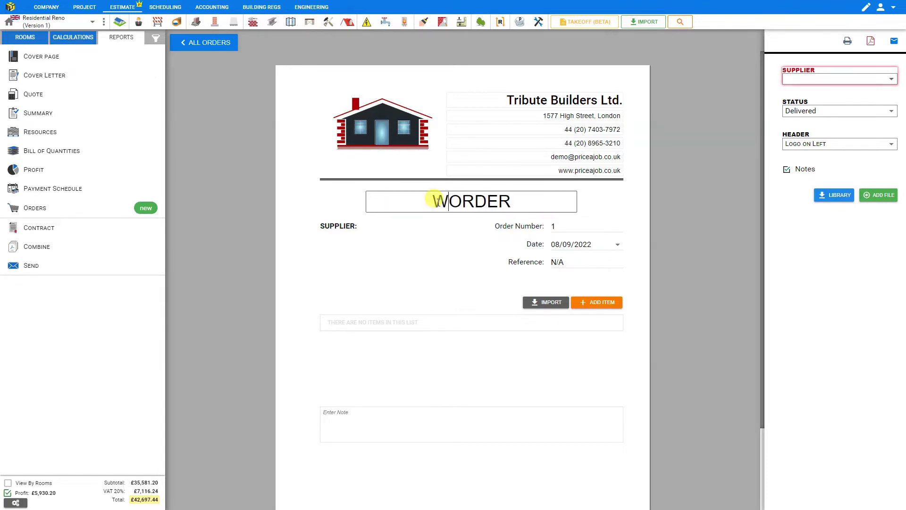
double_click(438, 202)
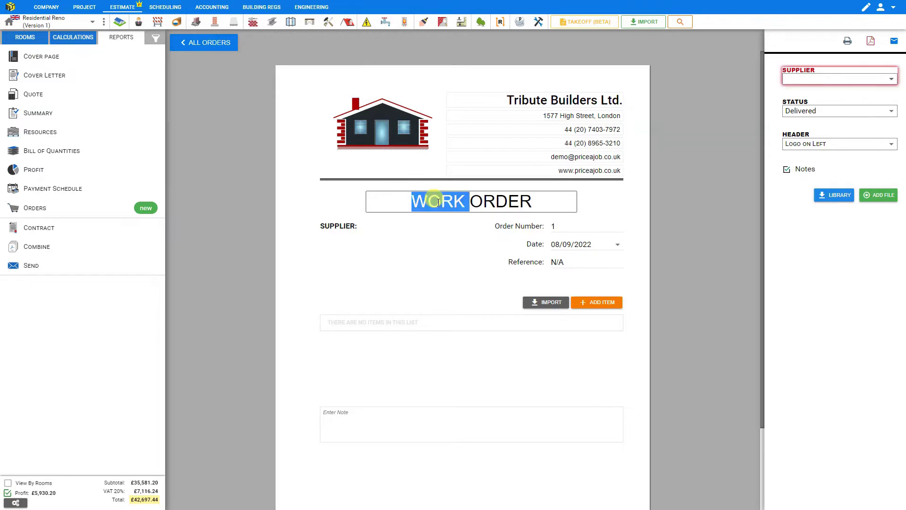
key(BackSpace)
key(End)
text(REQUEST )
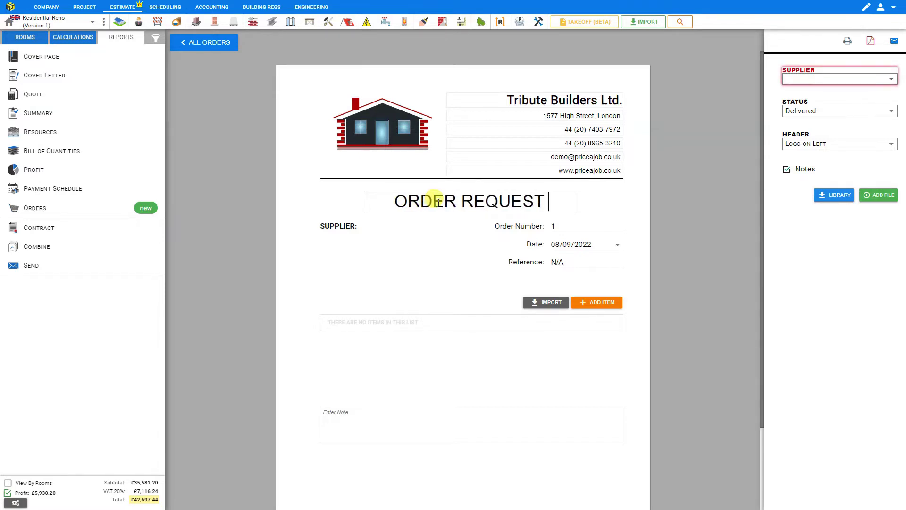
text(FOR MATERIALS)
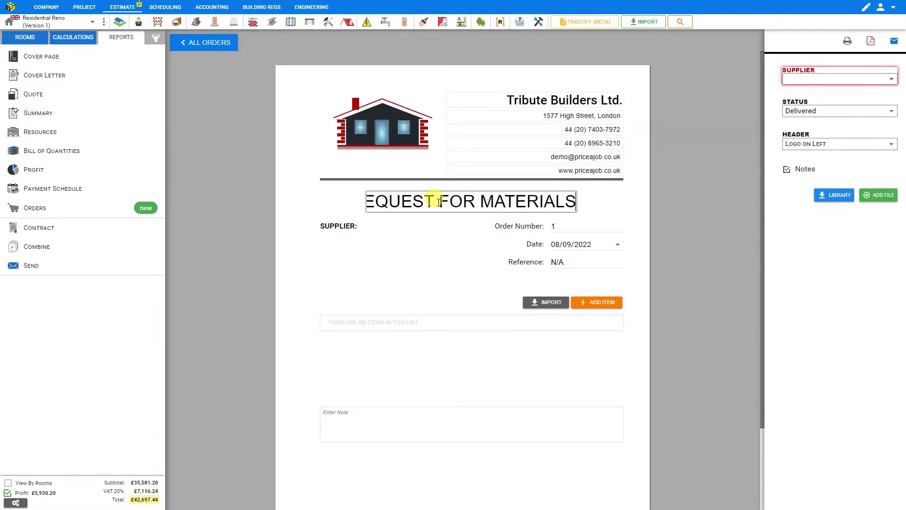
click(596, 208)
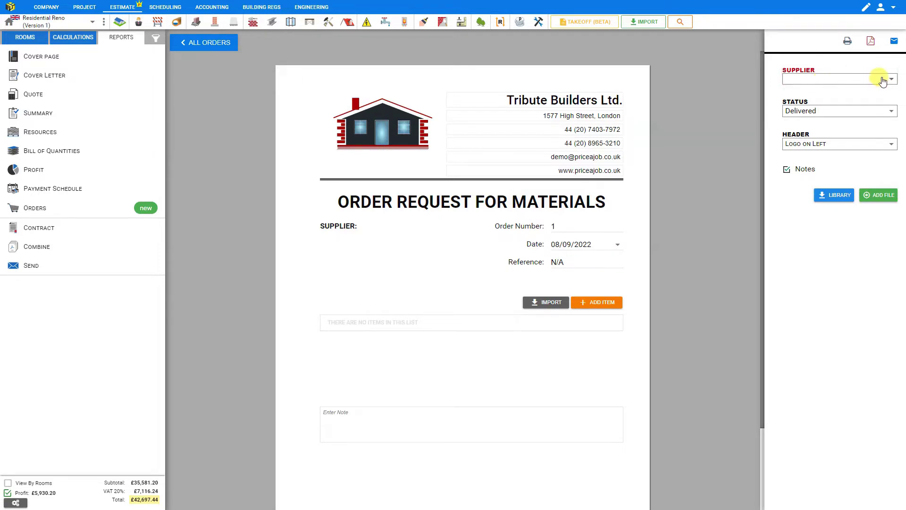
Review the saved supplier records, then reopen order 1 and show its Supplier choices
click(887, 79)
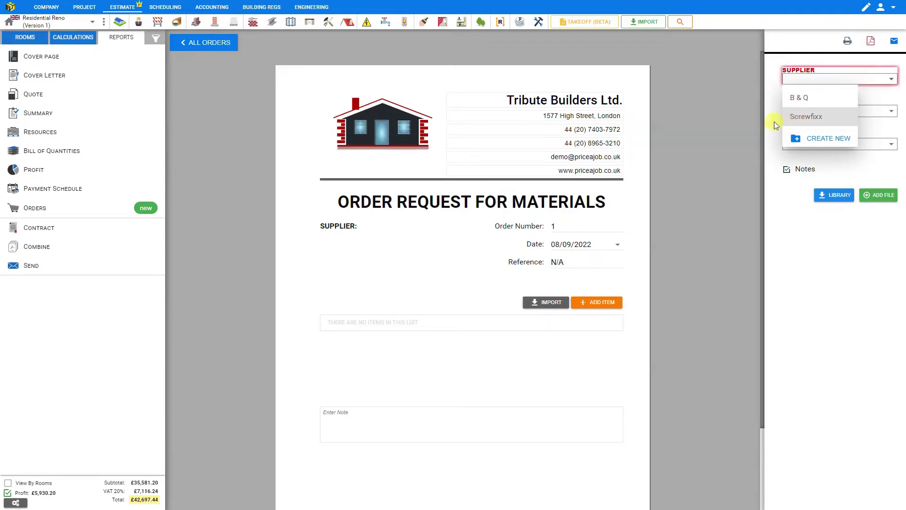
click(47, 8)
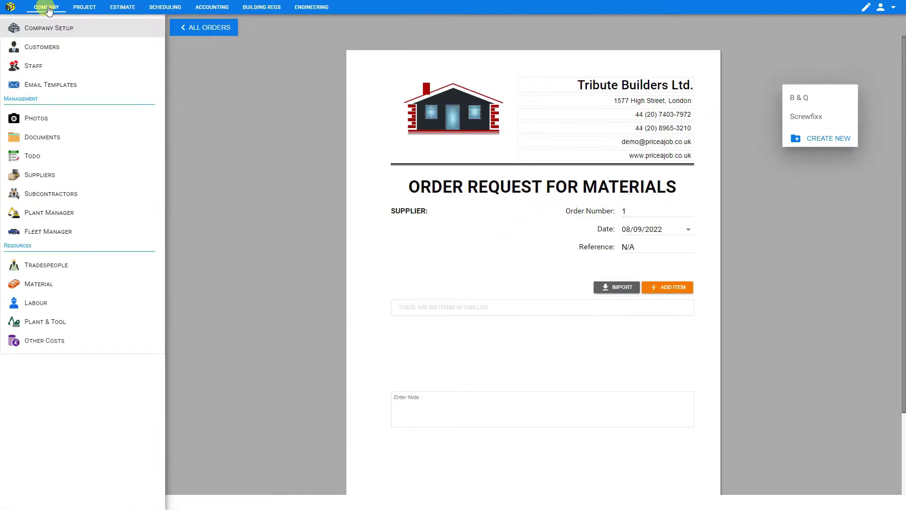
click(39, 176)
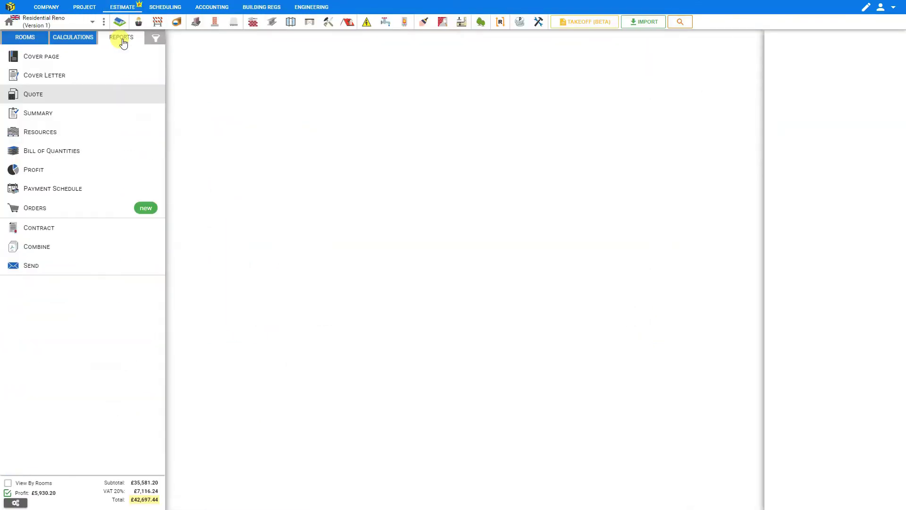
click(40, 212)
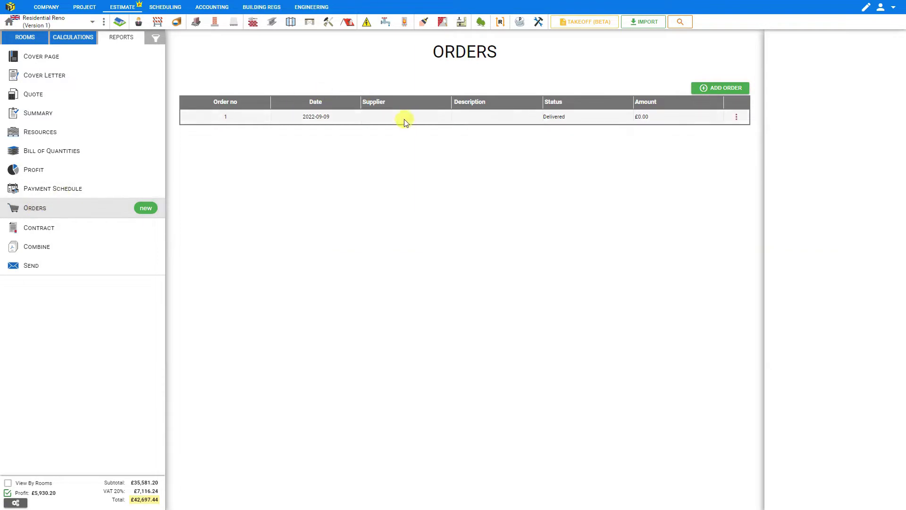
click(404, 119)
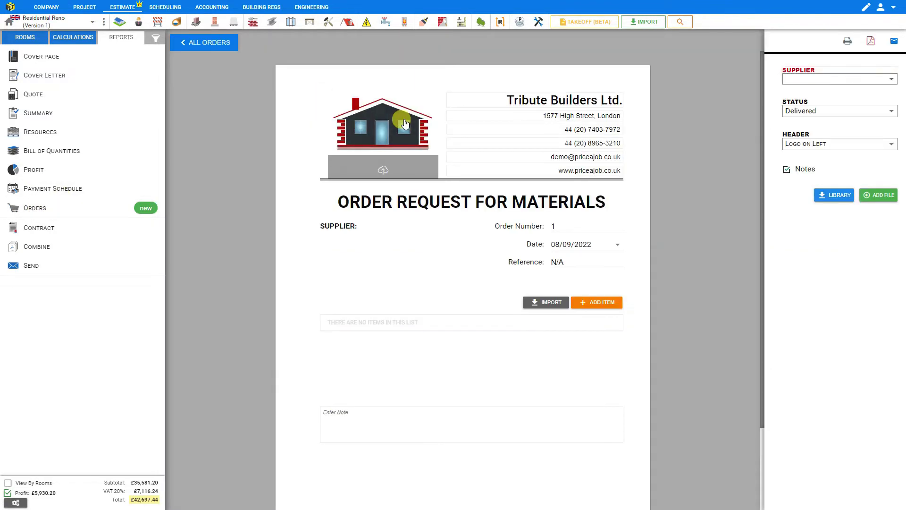
click(800, 79)
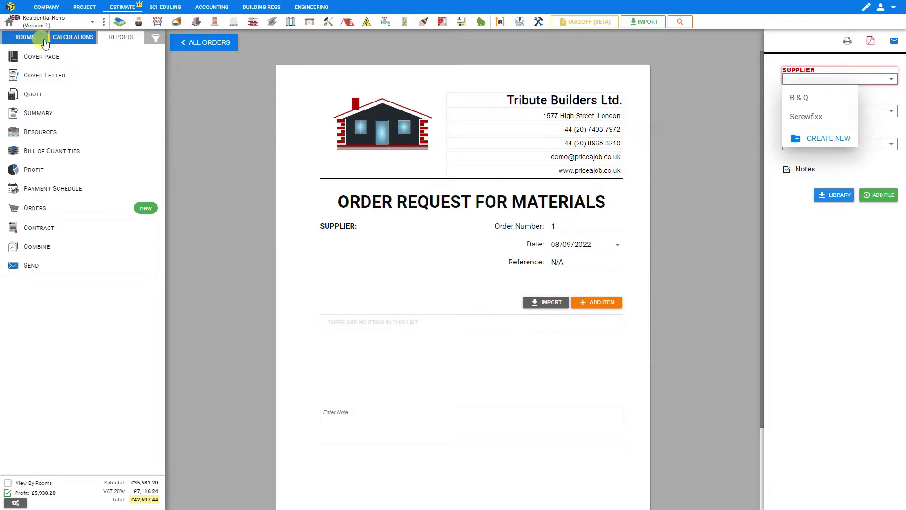
Create and save supplier Travis Perkins with its street address and e-mail address
click(824, 139)
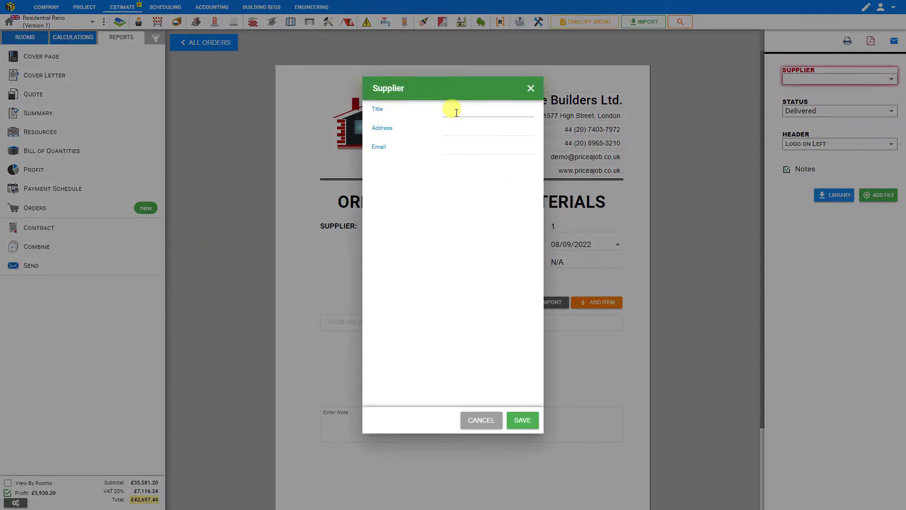
click(456, 112)
text(Travis Perkins)
key(Tab)
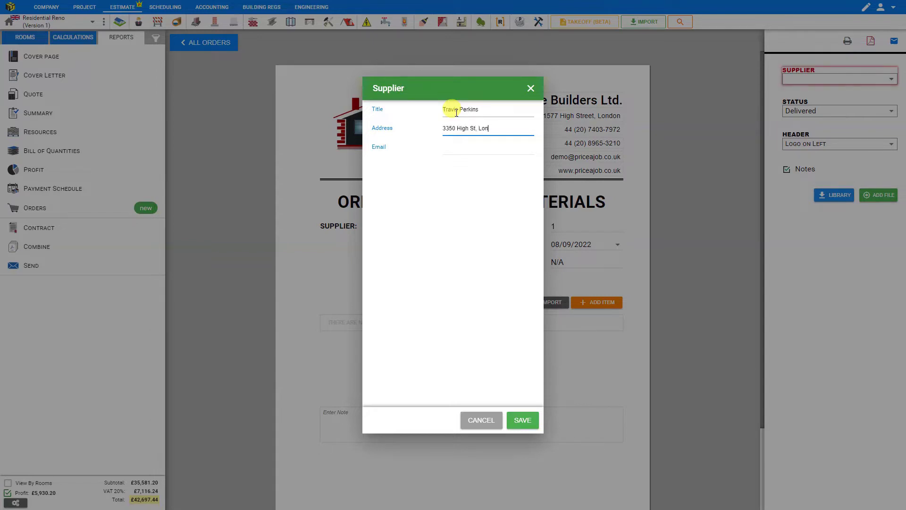
click(450, 147)
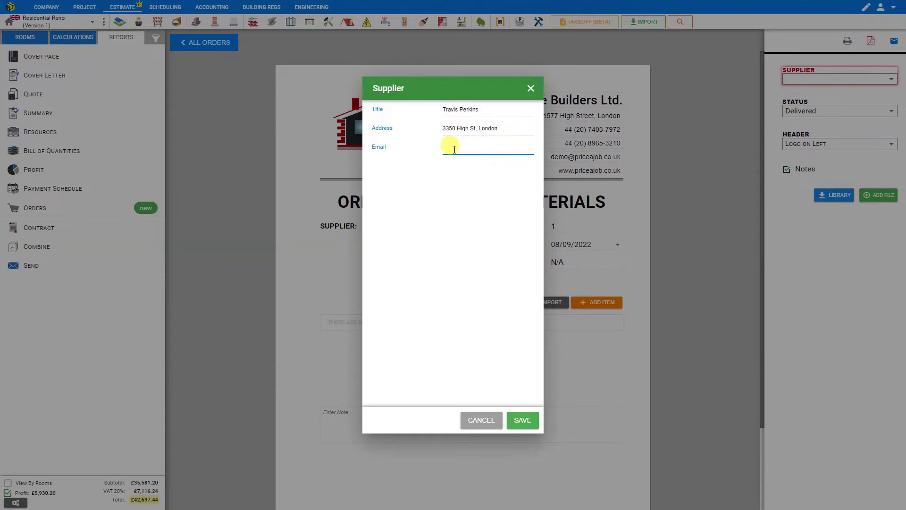
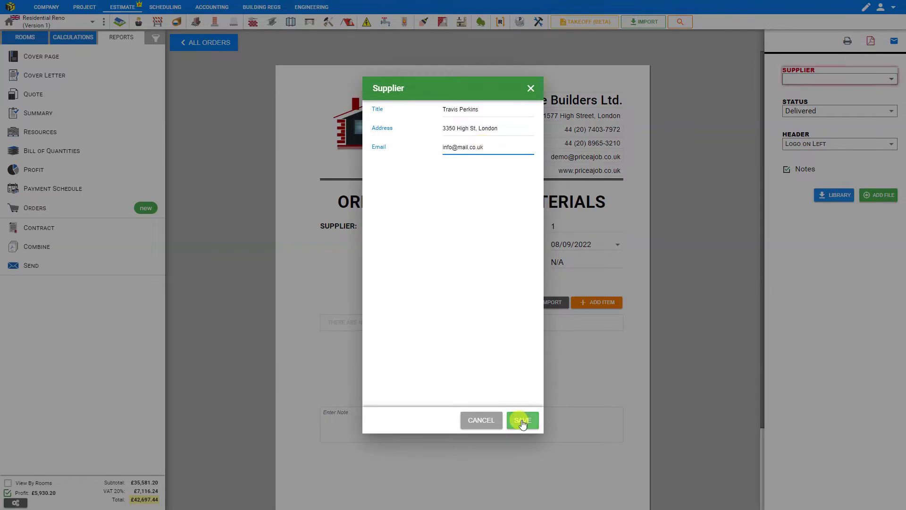
click(522, 421)
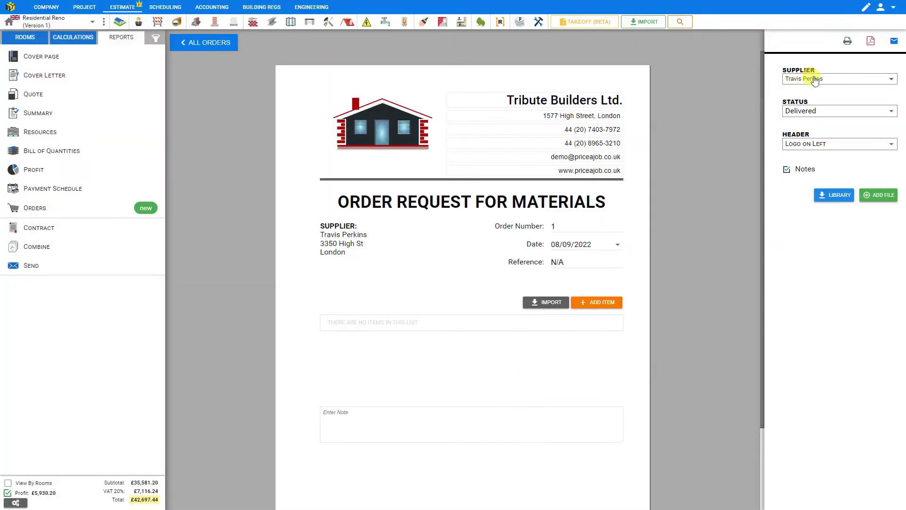
Confirm Travis Perkins is listed as a supplier and view its saved supplier record
click(818, 83)
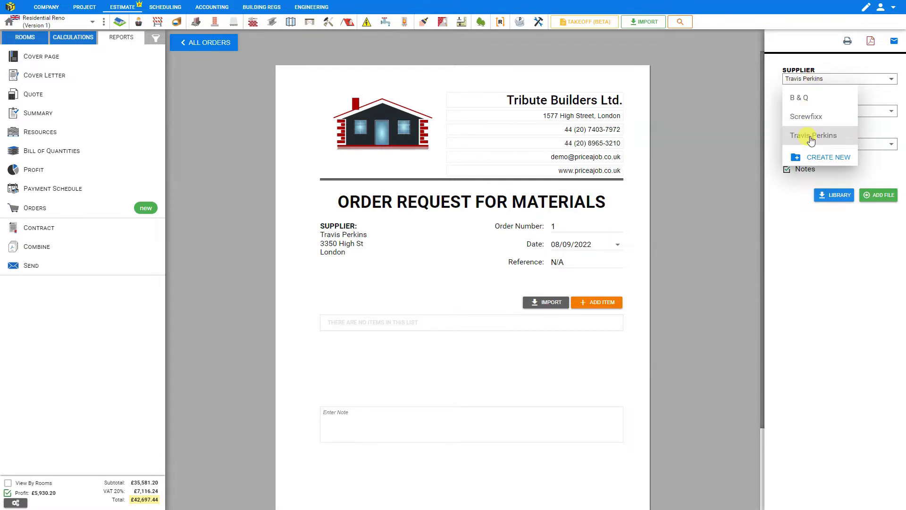
click(42, 8)
click(47, 176)
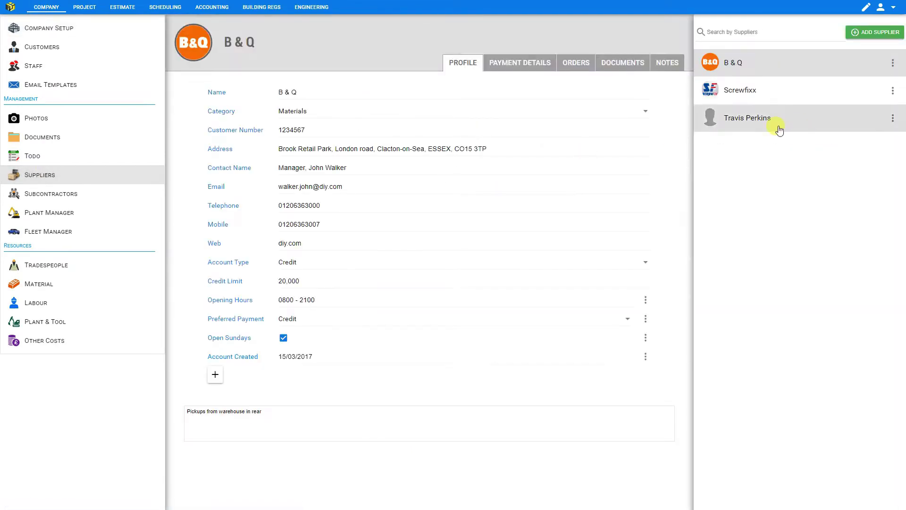
click(755, 121)
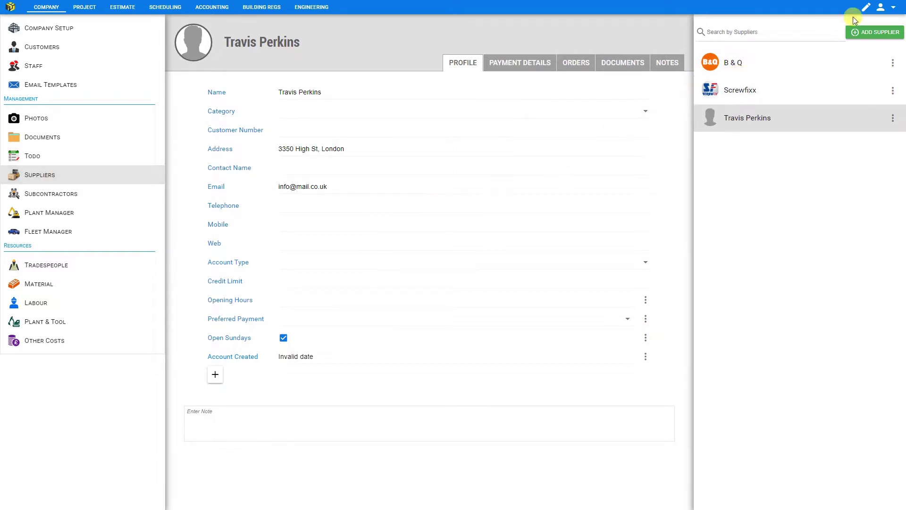
click(893, 8)
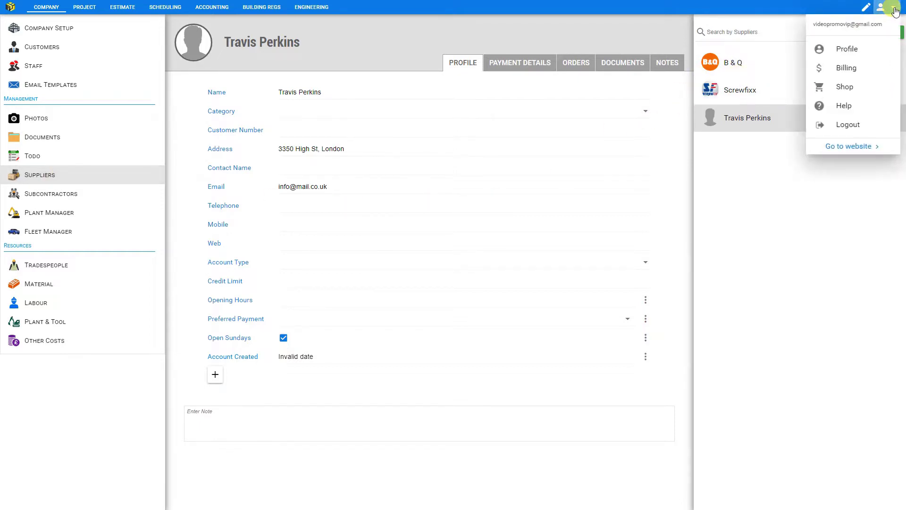
Go from the account's billing details to the shop and choose the Project Management product
click(845, 68)
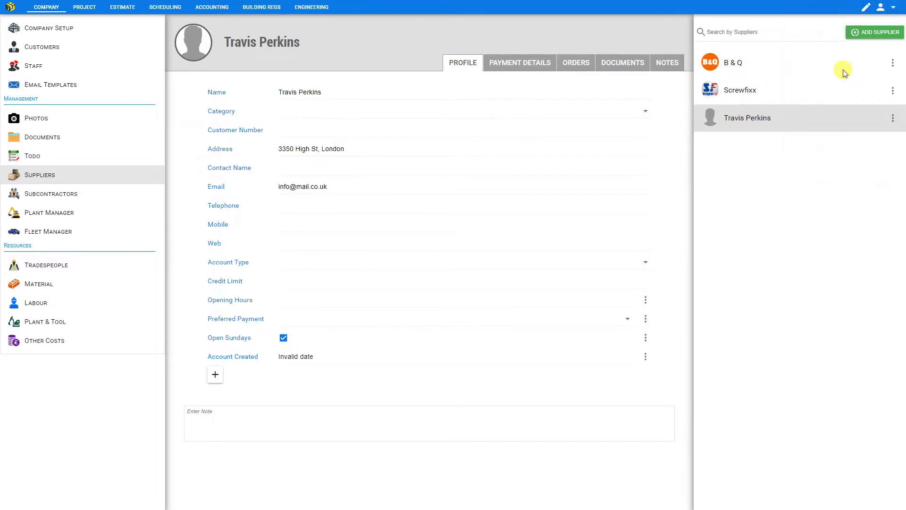
click(713, 81)
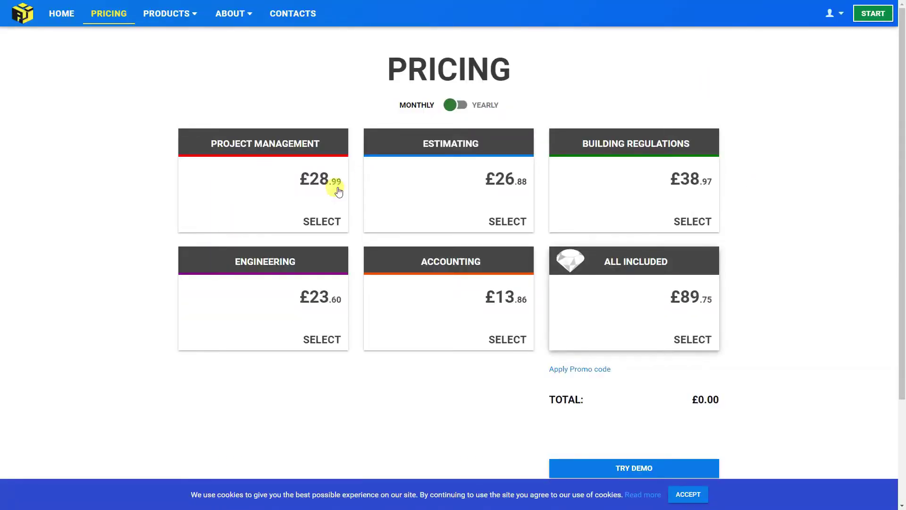
click(250, 208)
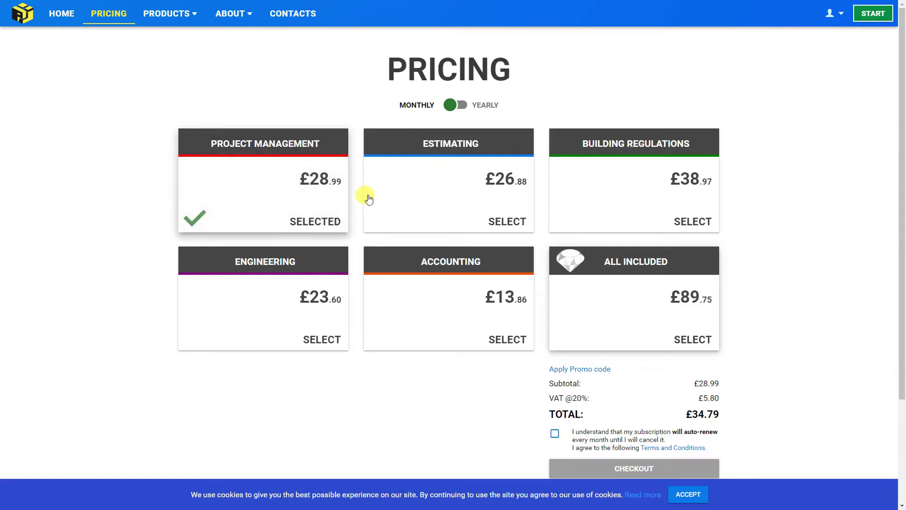
Compare Estimating, Building Regulations, Engineering, Accounting and All Included, clear back to £0.00, and launch the app
click(438, 192)
click(597, 195)
click(251, 302)
click(419, 313)
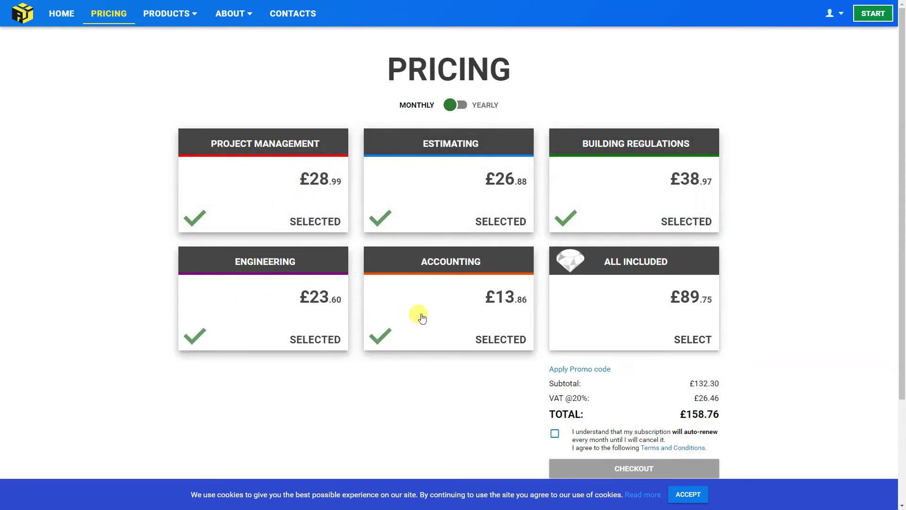
click(608, 317)
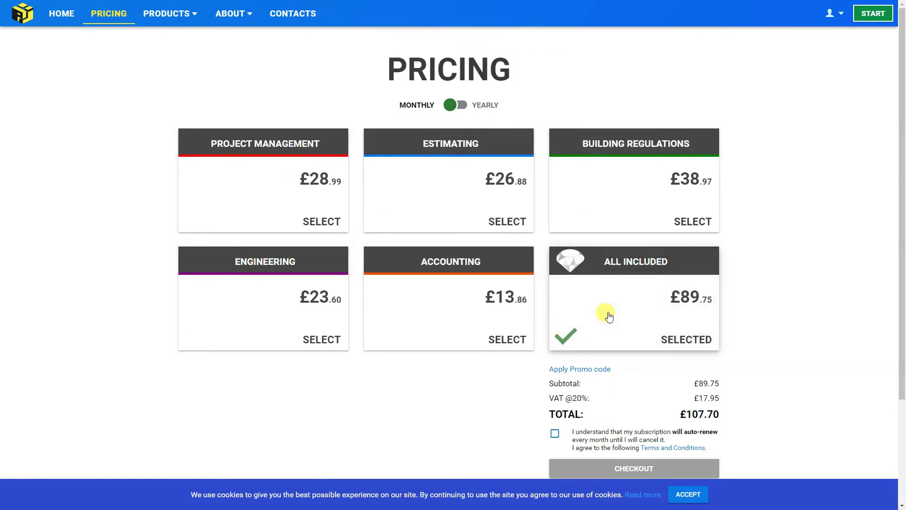
click(606, 316)
click(872, 14)
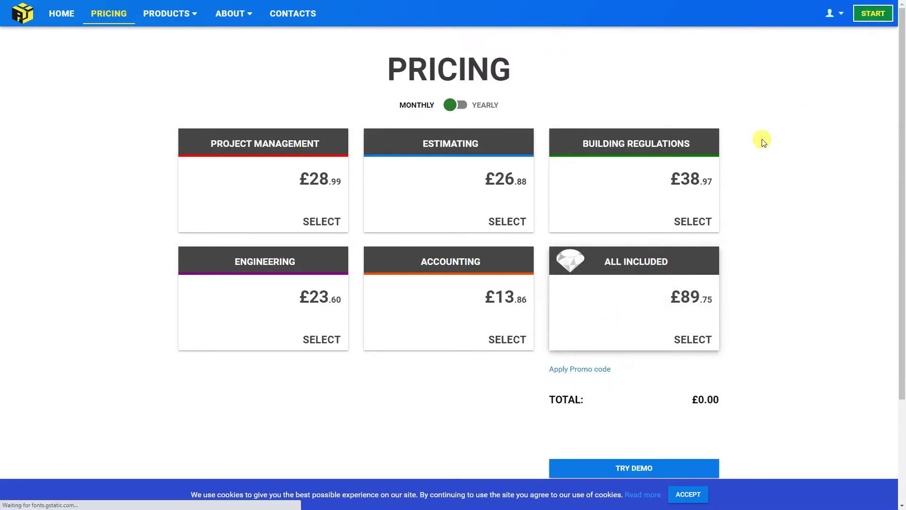
Open the Travis Perkins order from the Reports Orders list
click(121, 41)
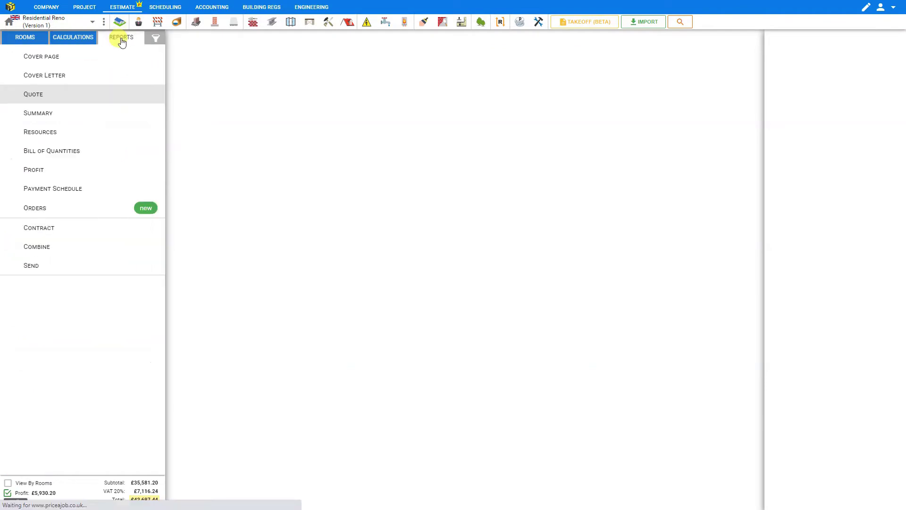
click(41, 210)
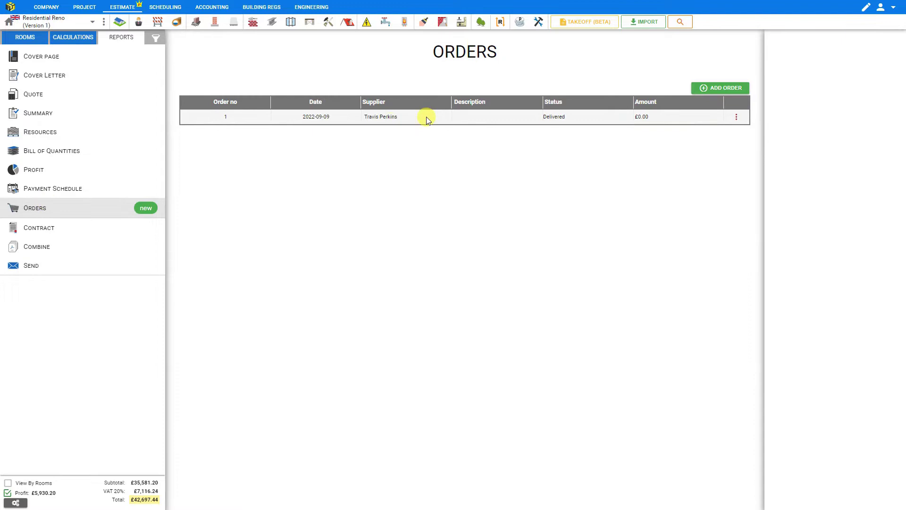
click(426, 117)
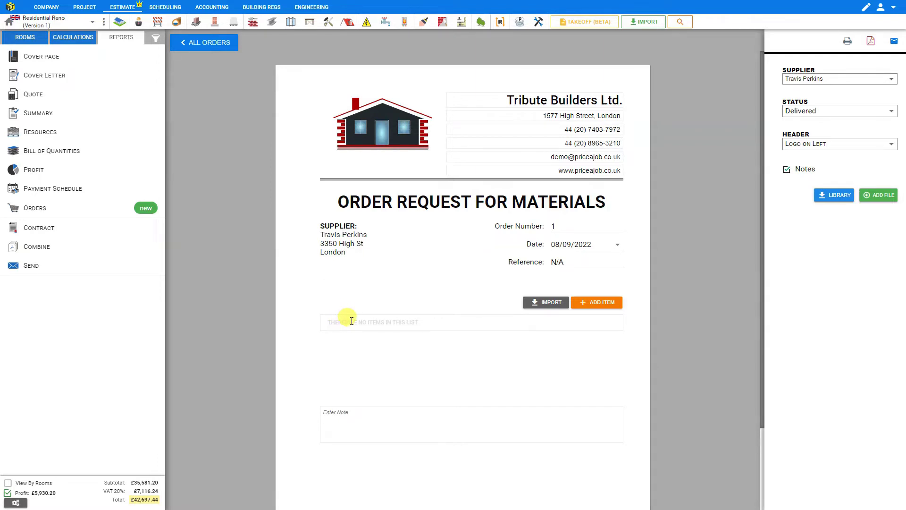
Add a line for Screws, 100x5mm, box of 200, quantity 3, unit each
click(605, 307)
click(332, 330)
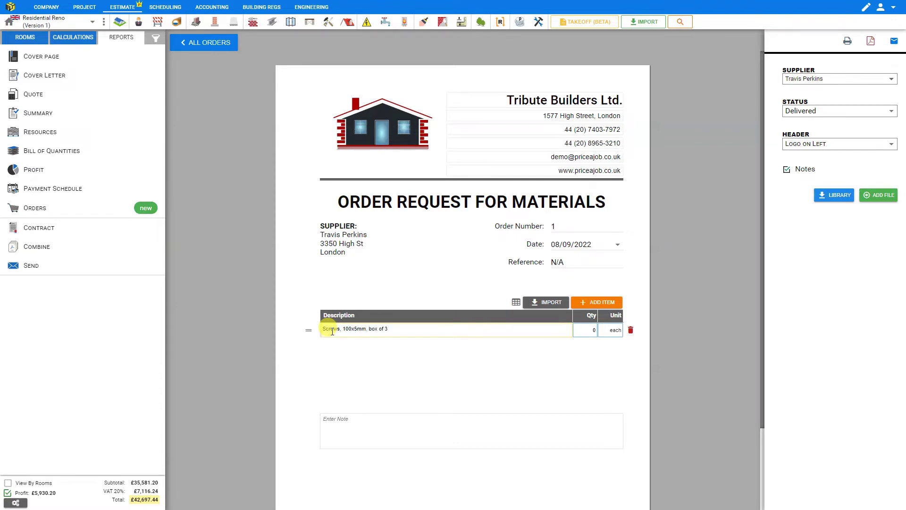
key(BackSpace)
text(200)
click(582, 329)
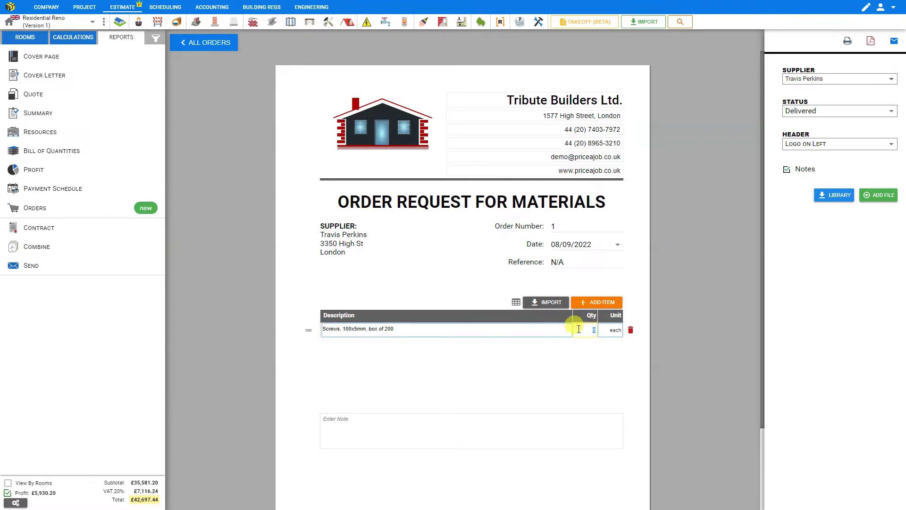
text(3)
click(616, 331)
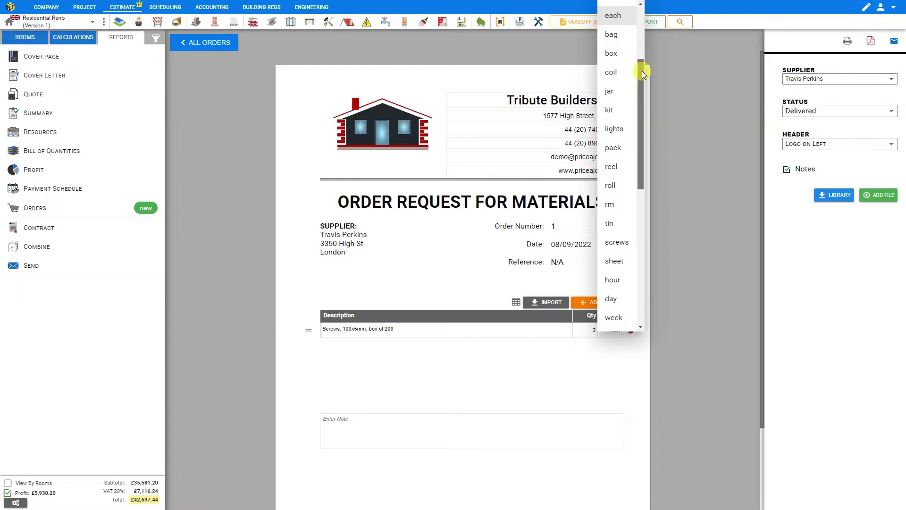
drag(641, 69, 656, 28)
click(613, 132)
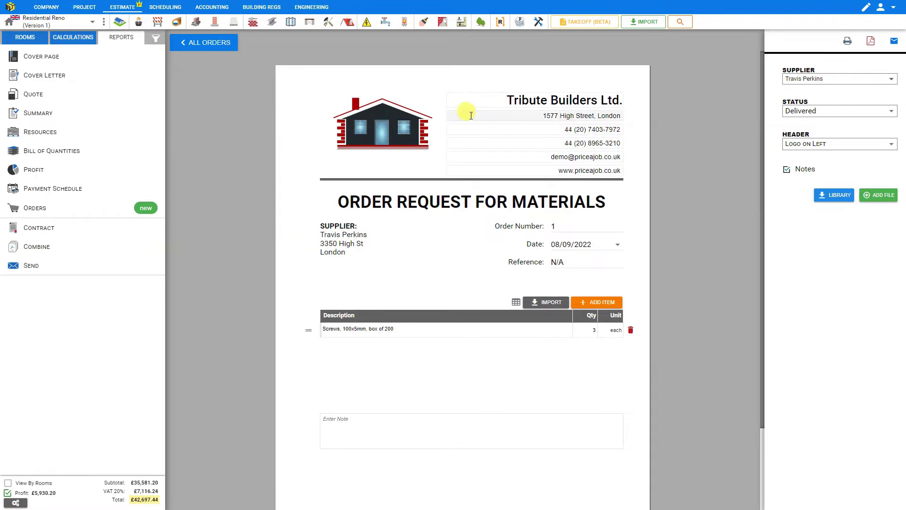
Add a cement, 25kg bag line with quantity 8 bag and move it above the screws
click(598, 302)
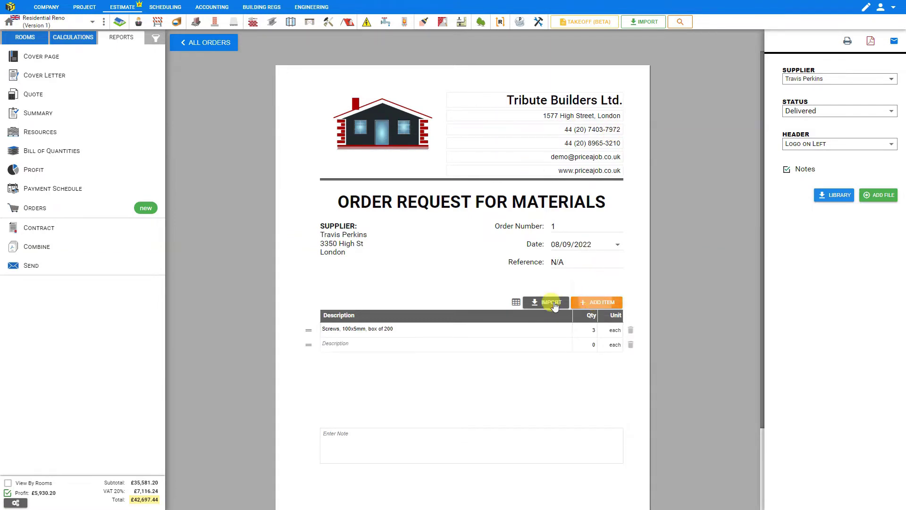
click(344, 347)
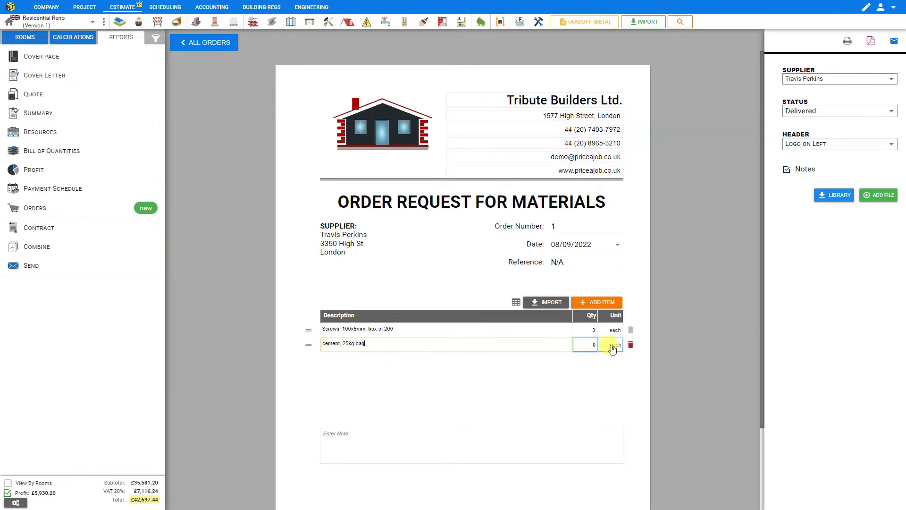
click(594, 346)
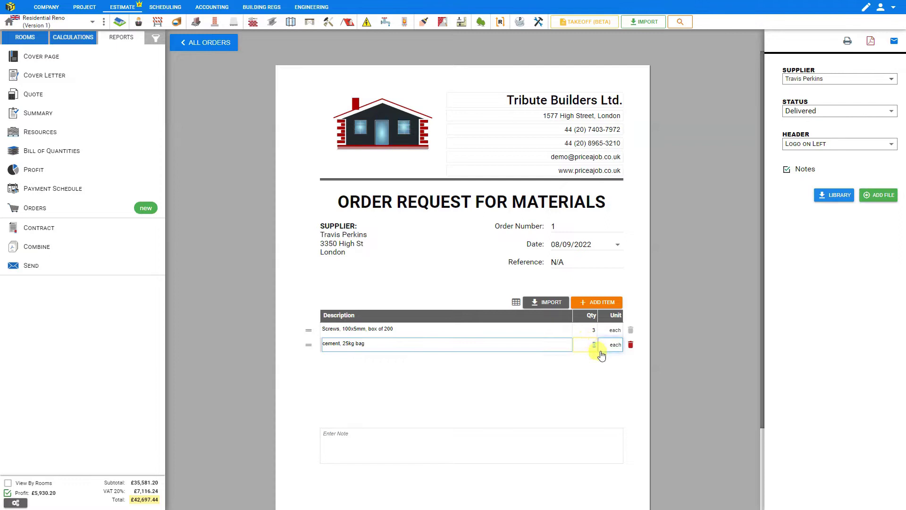
text(8)
click(613, 349)
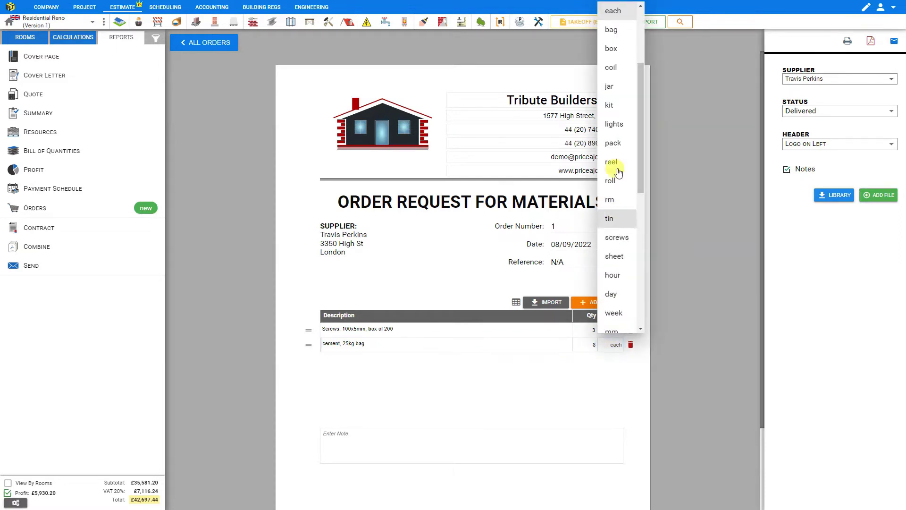
click(612, 29)
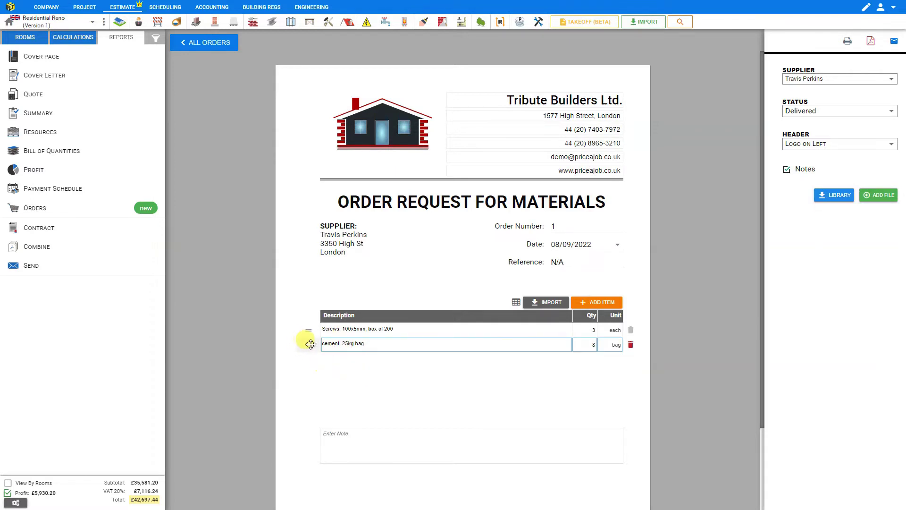
drag(309, 344, 308, 330)
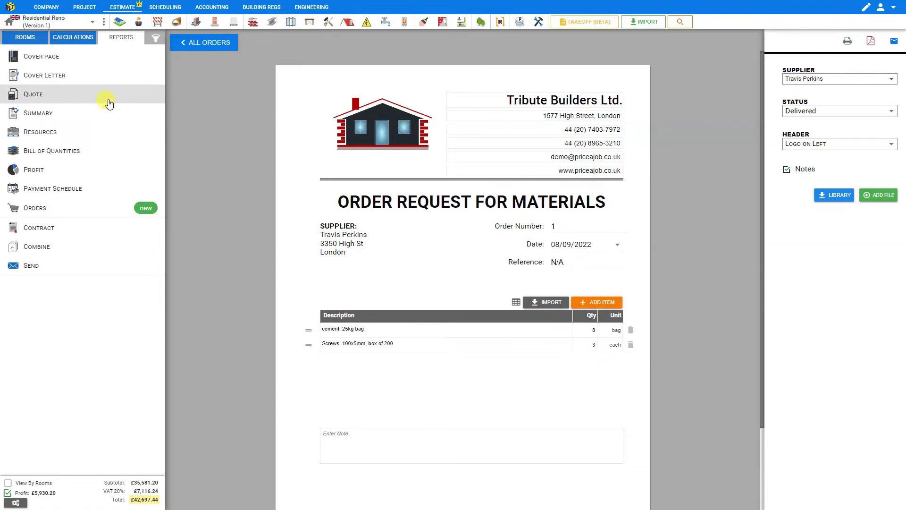
click(73, 37)
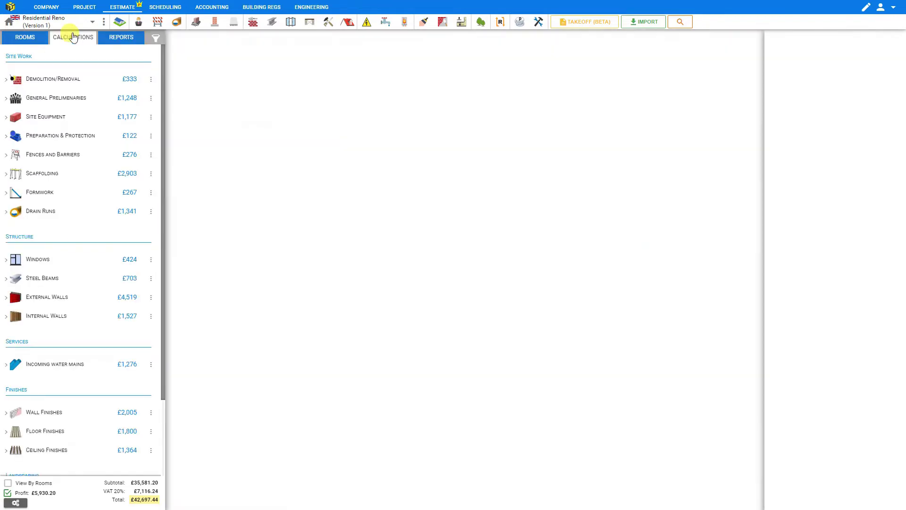
click(60, 212)
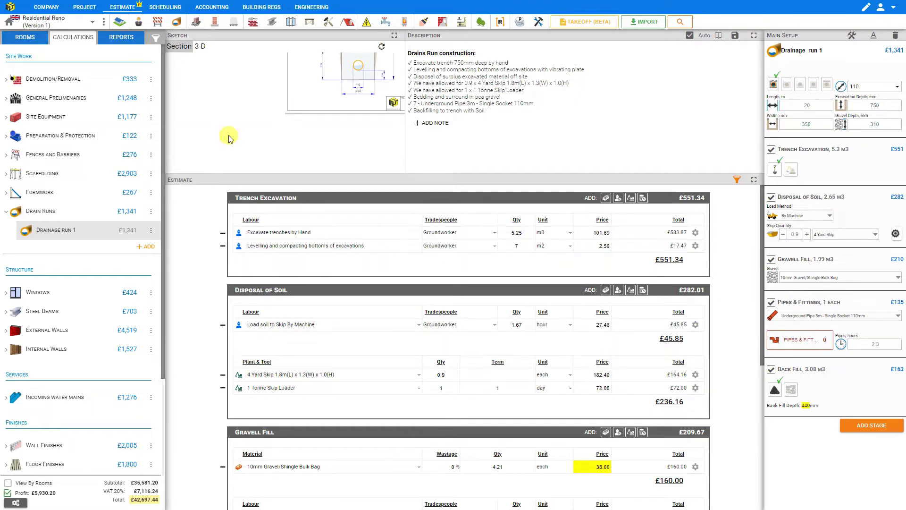
click(119, 40)
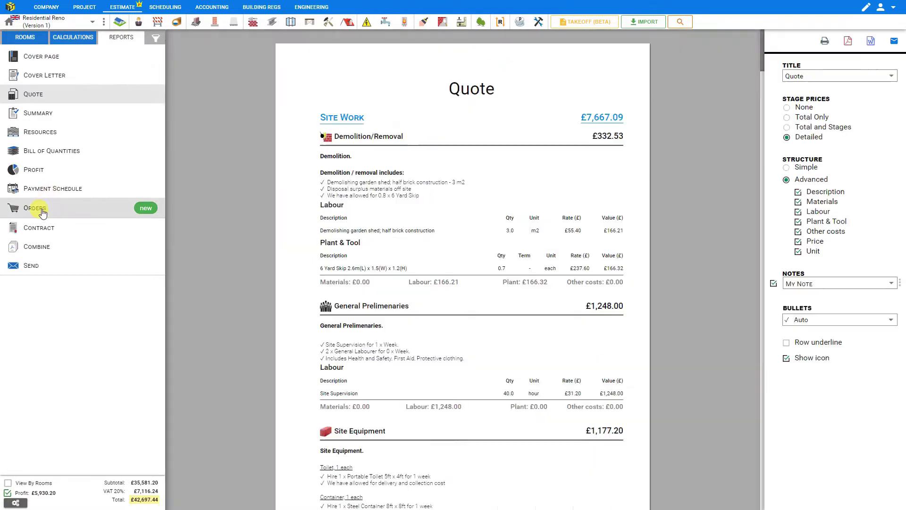
click(35, 207)
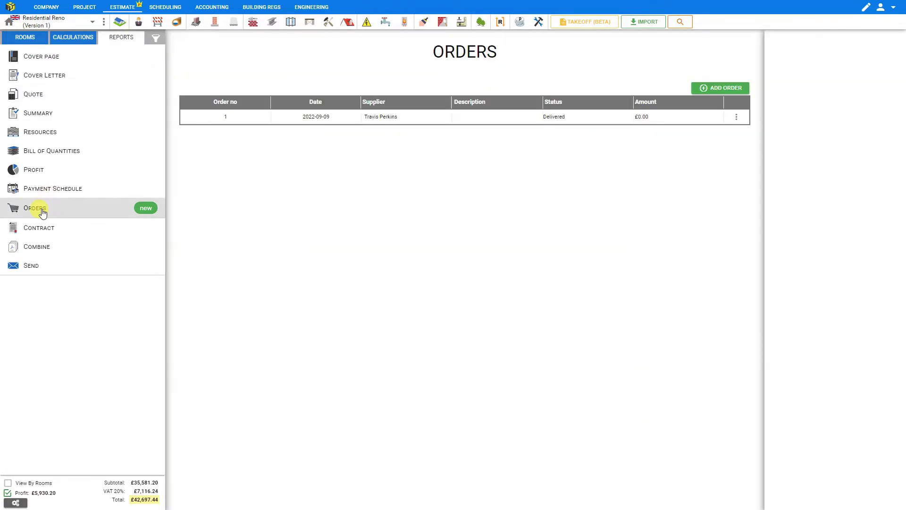
click(421, 118)
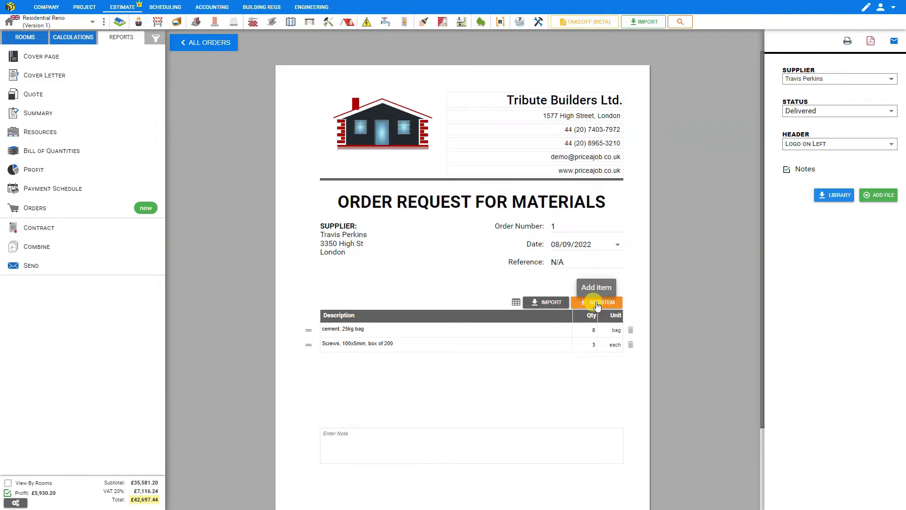
Open the import list and browse its Labour, Plant and Tool, and Other Costs items
click(548, 305)
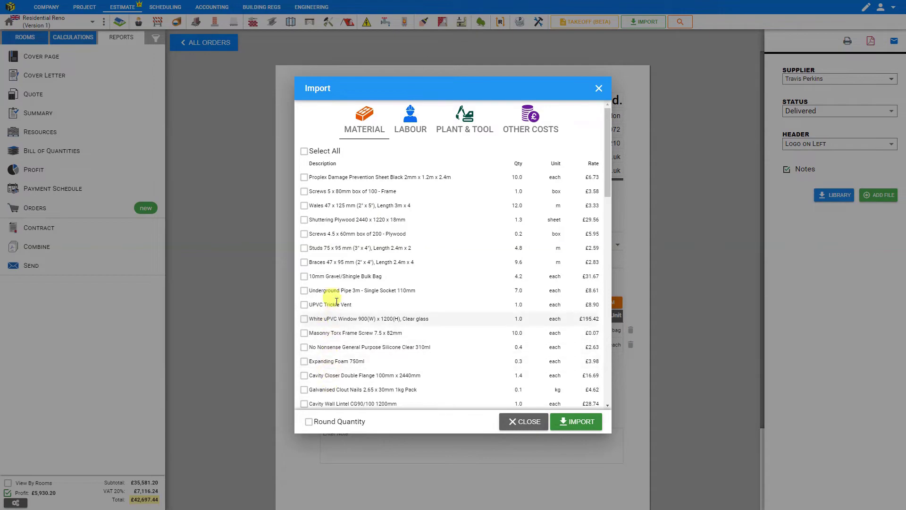
click(412, 125)
click(470, 125)
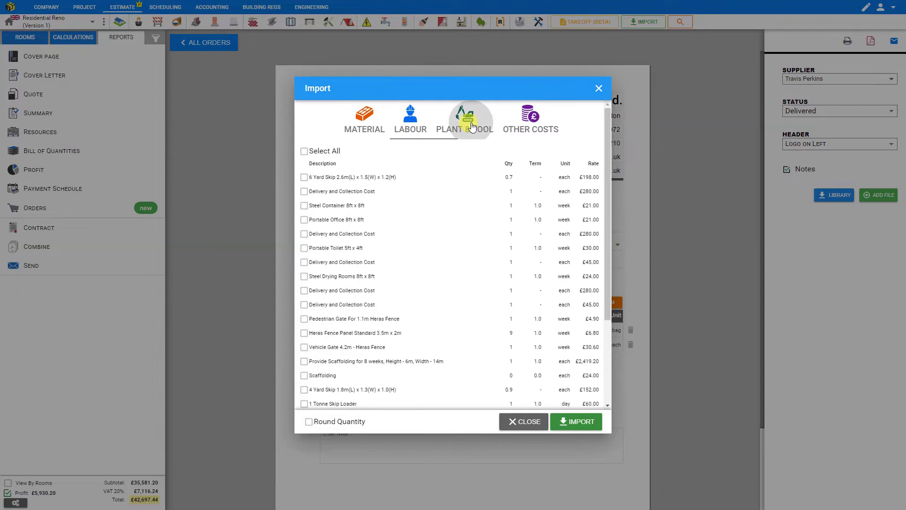
click(537, 131)
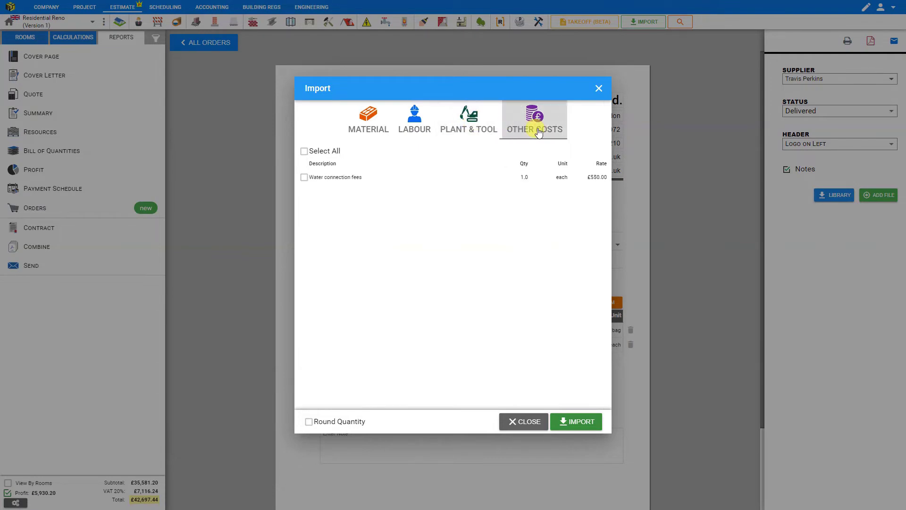
click(373, 129)
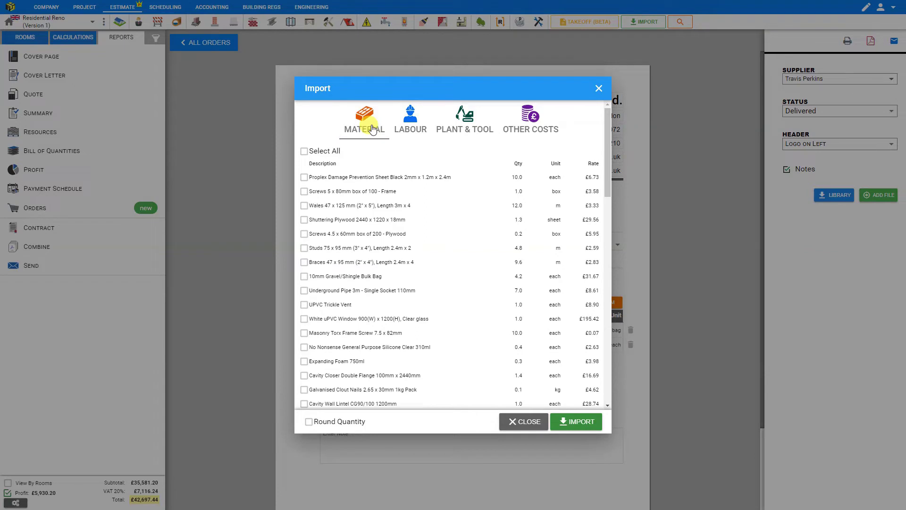
Import all materials with rounded quantities, except 10mm Gravel/Shingle Bulk Bag
click(304, 151)
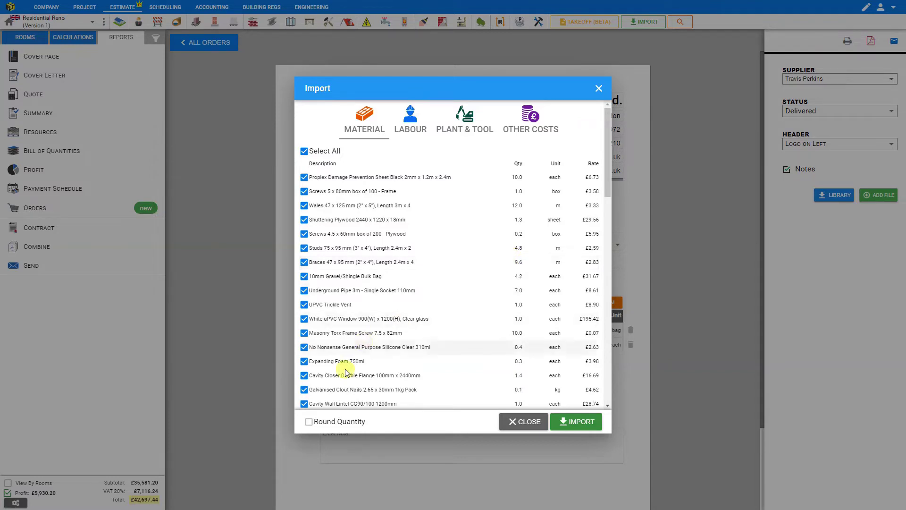
click(309, 421)
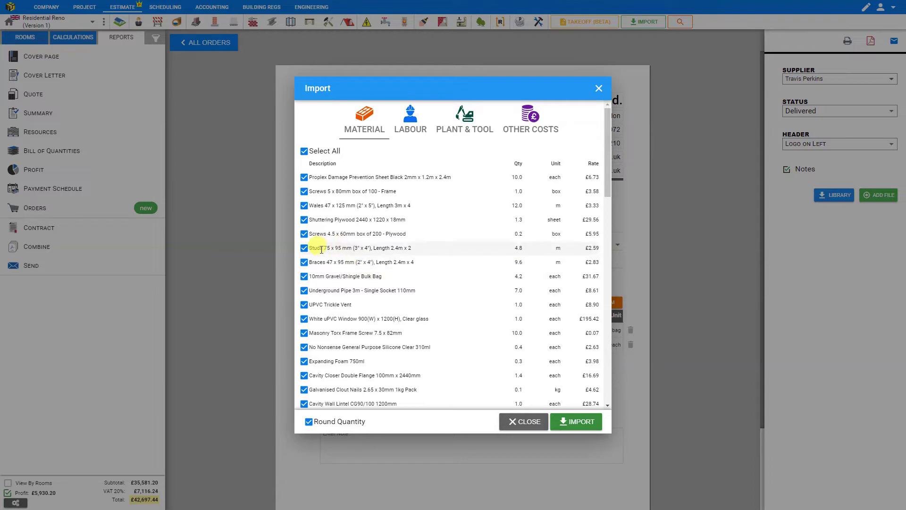
click(304, 277)
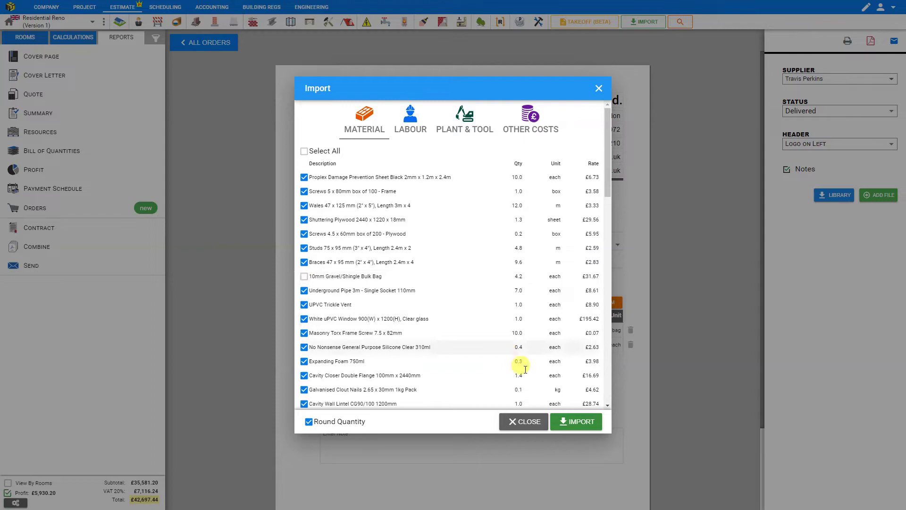
click(575, 424)
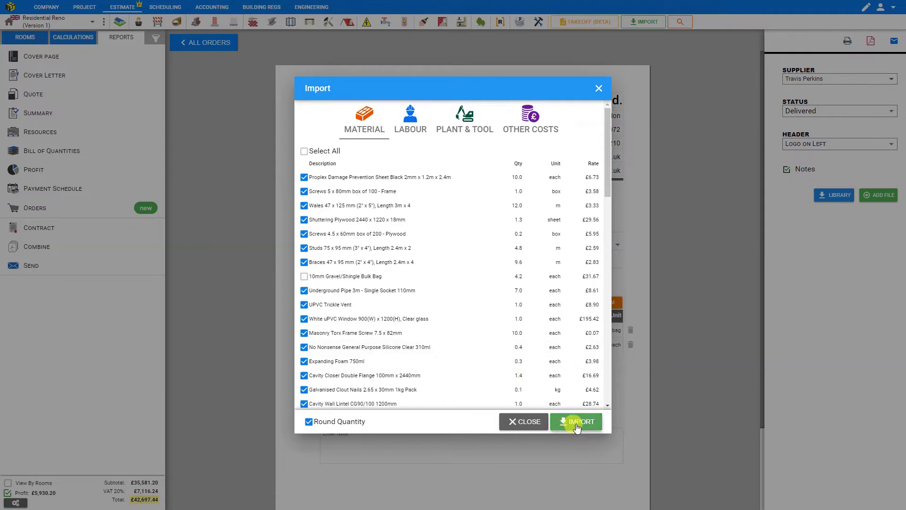
Change the Red Diesel line's unit to L and delete the C52 Sand 6.25kg line
scroll(521, 349, down, 7)
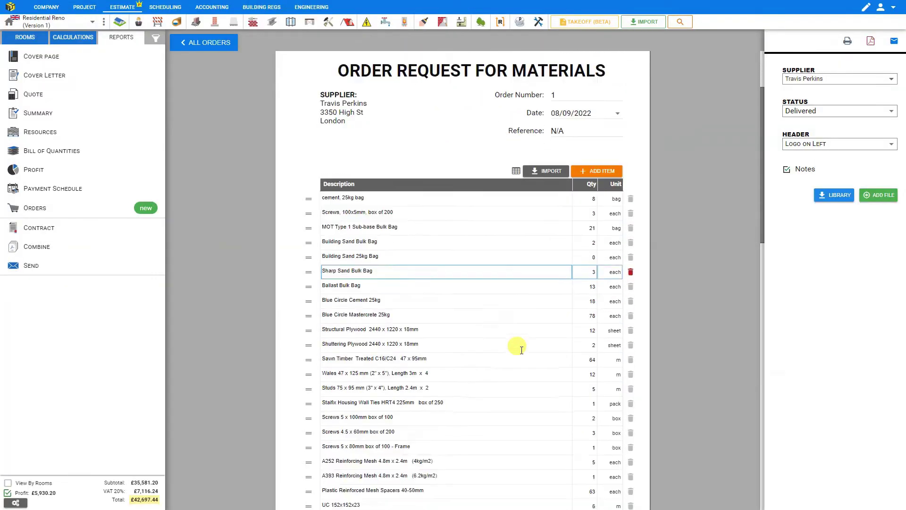
scroll(521, 350, down, 6)
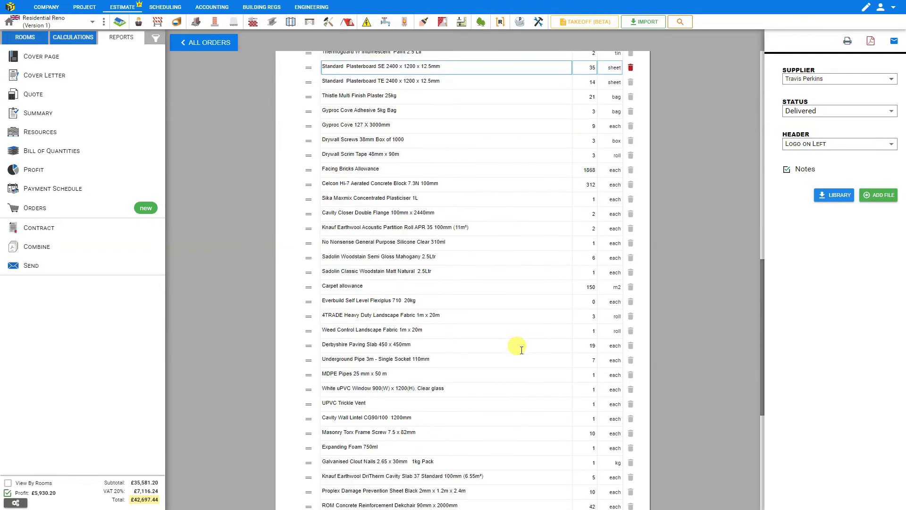
scroll(521, 349, down, 1)
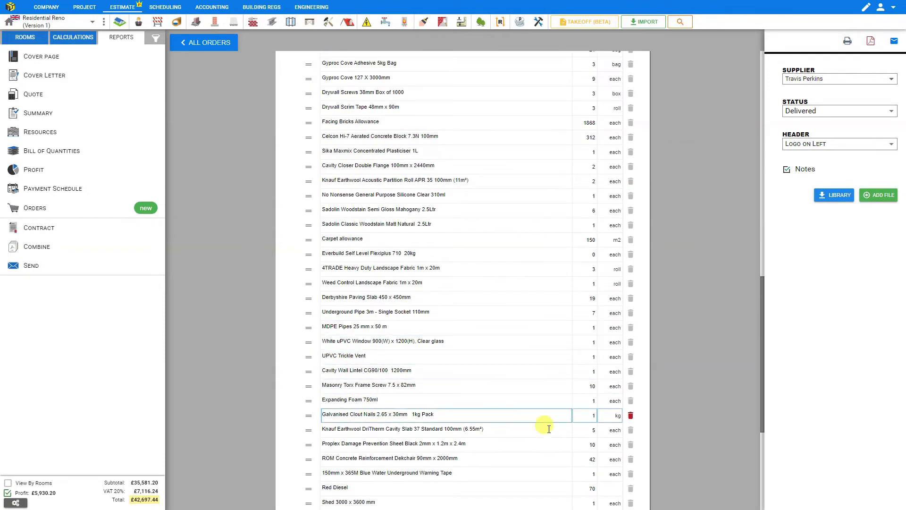
scroll(587, 467, down, 1)
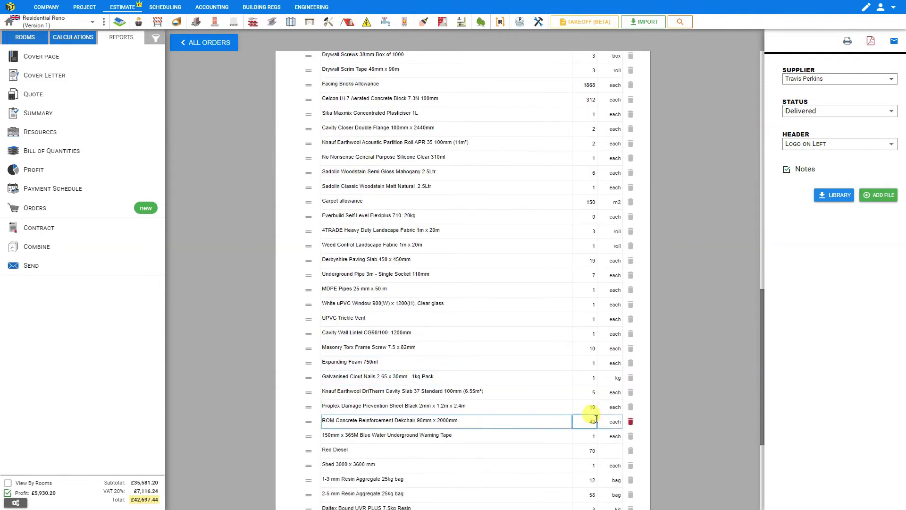
scroll(593, 415, up, 7)
scroll(593, 416, down, 7)
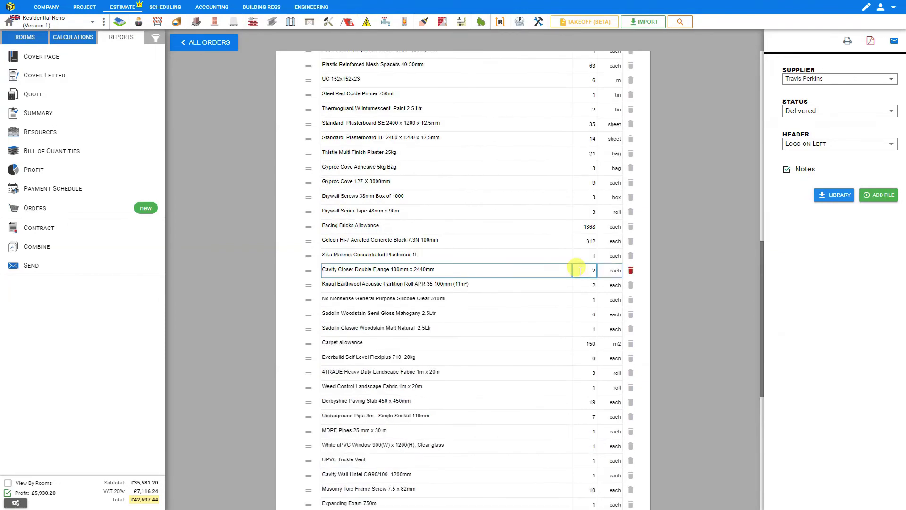
scroll(584, 276, down, 3)
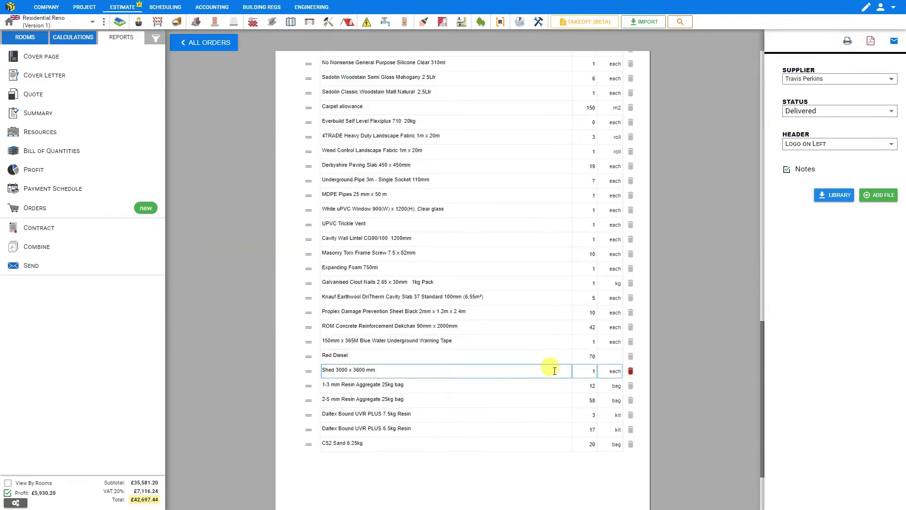
click(613, 361)
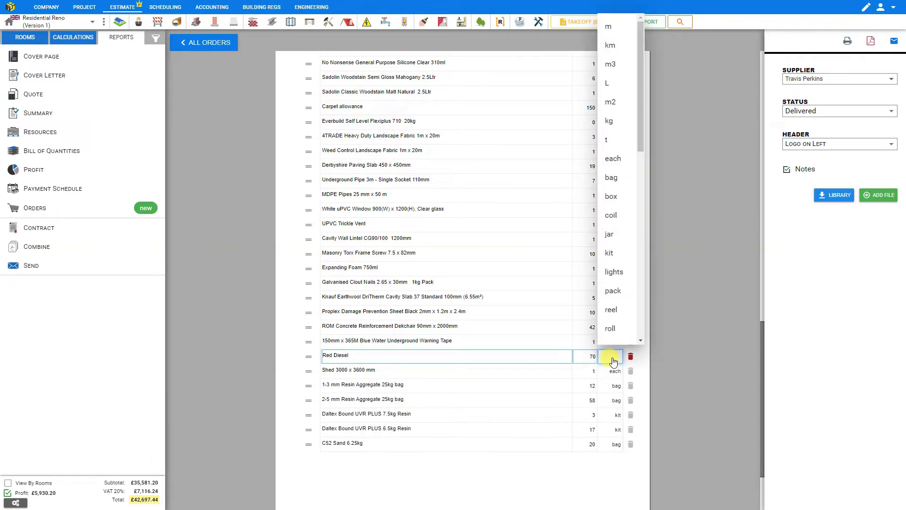
click(609, 84)
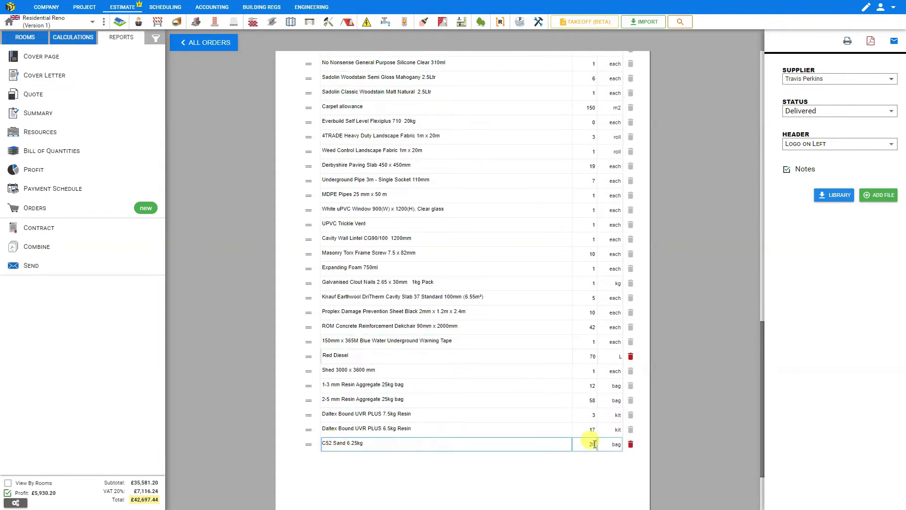
click(631, 444)
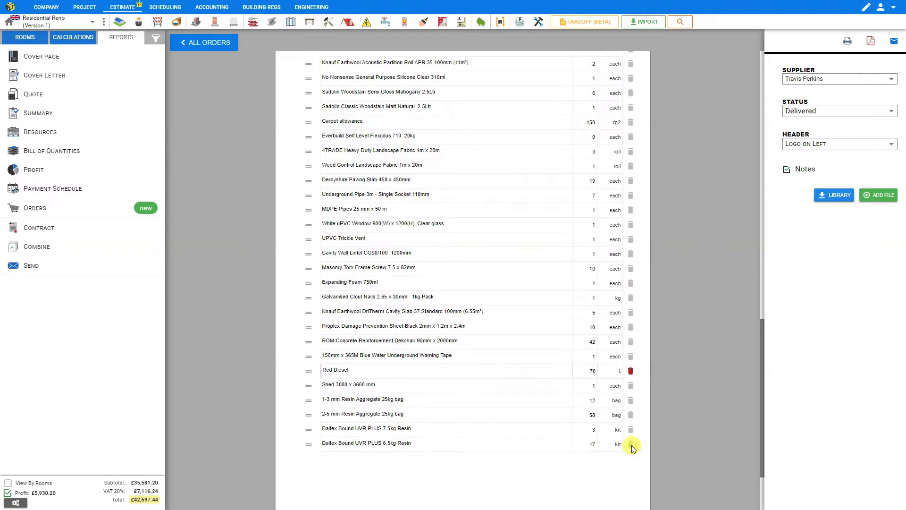
Create order 2 headed 'WORK ORDER' and bring up the estimate items to import
click(204, 41)
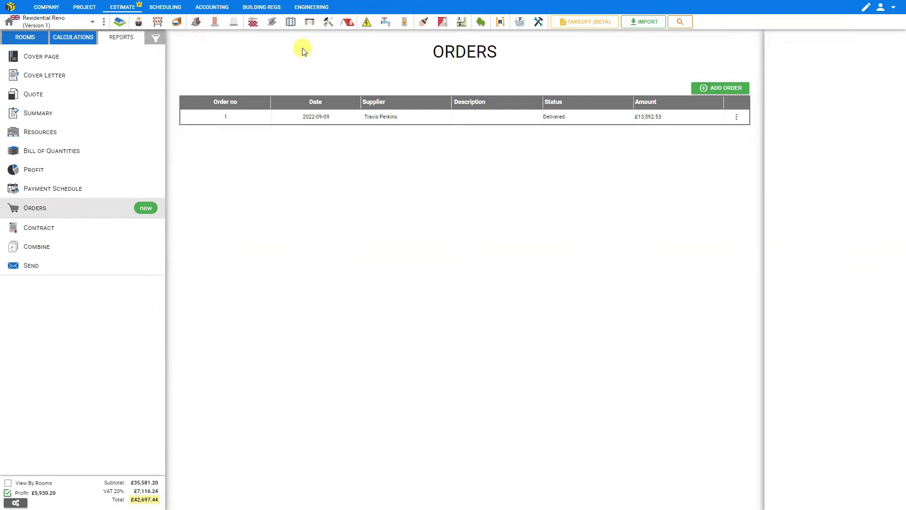
click(724, 89)
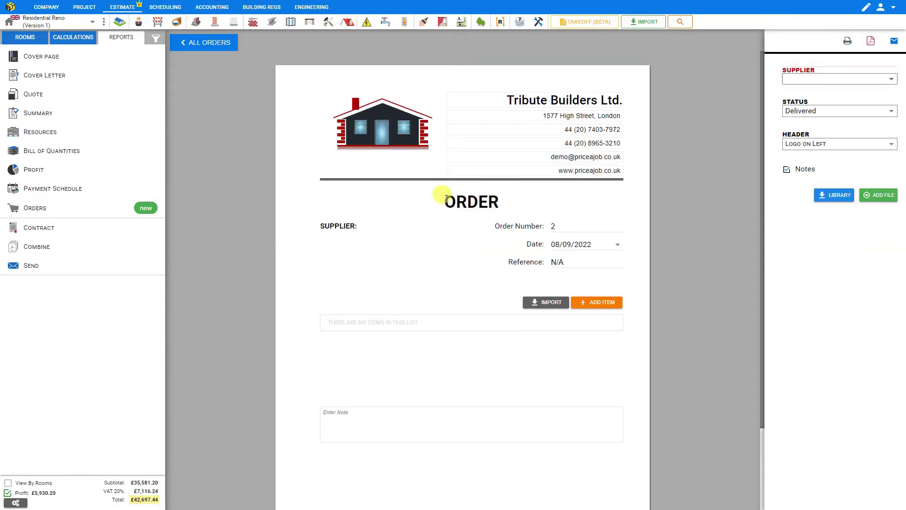
click(447, 198)
text(Wo)
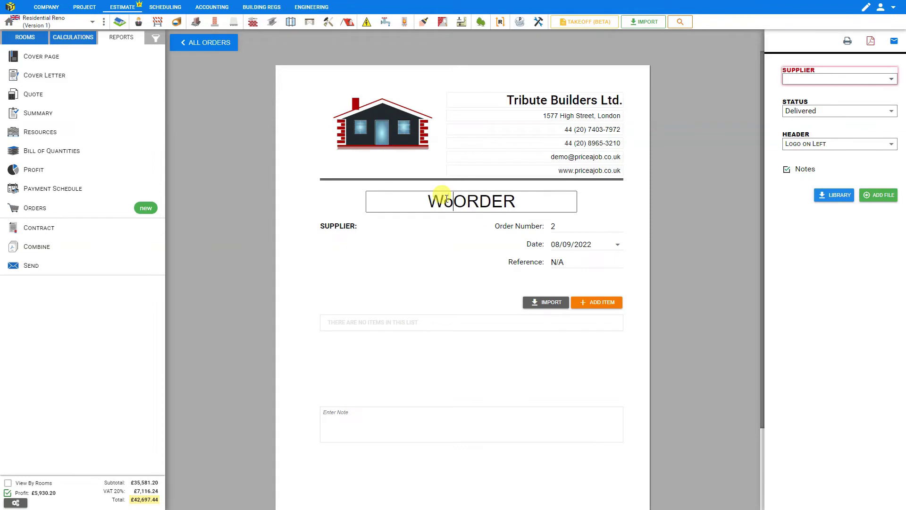
text(rk)
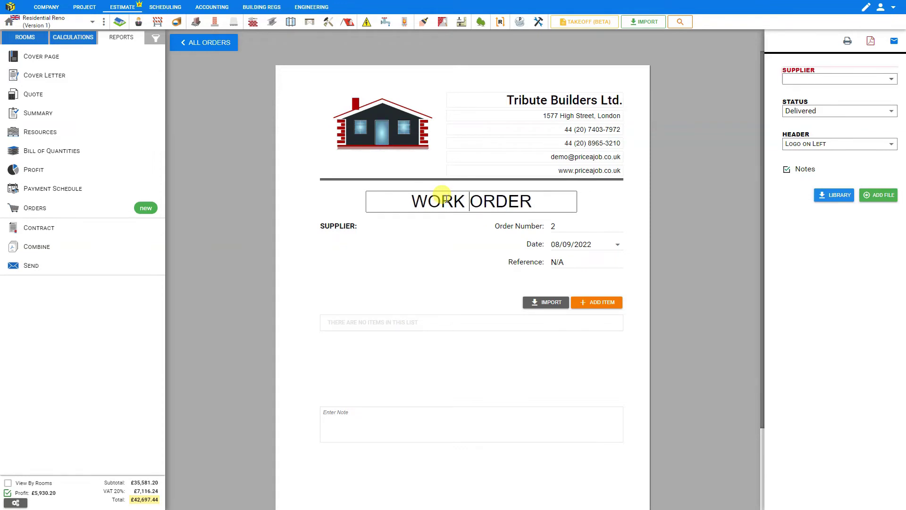
click(549, 304)
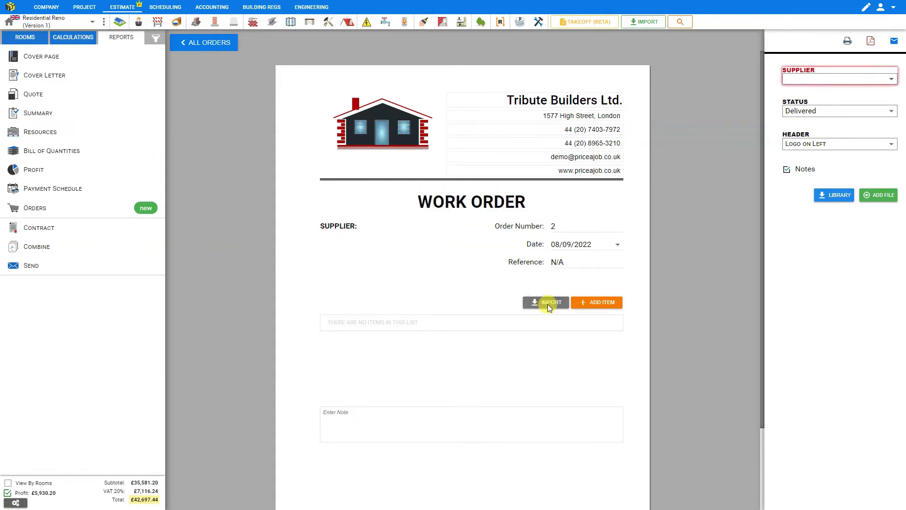
click(549, 304)
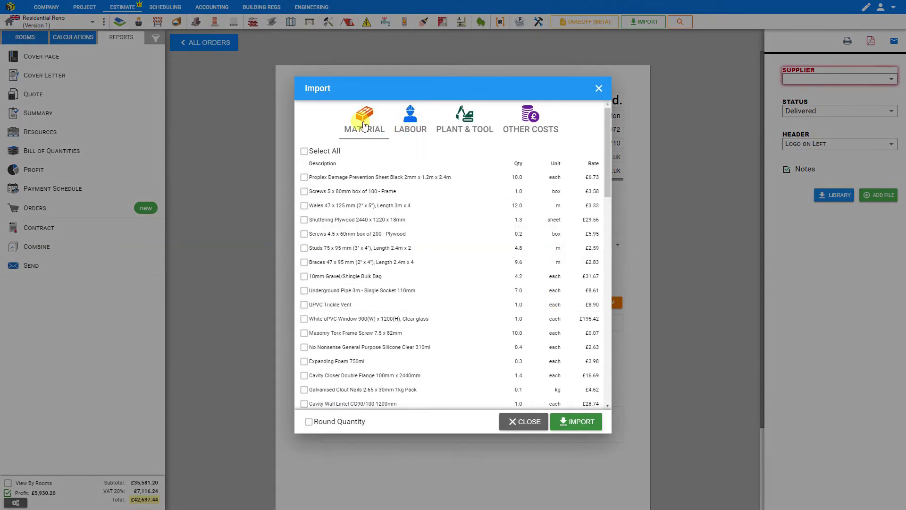
Import all the estimate's labour items, such as Excavate trenches by Machine, into work order 2
click(410, 126)
click(304, 152)
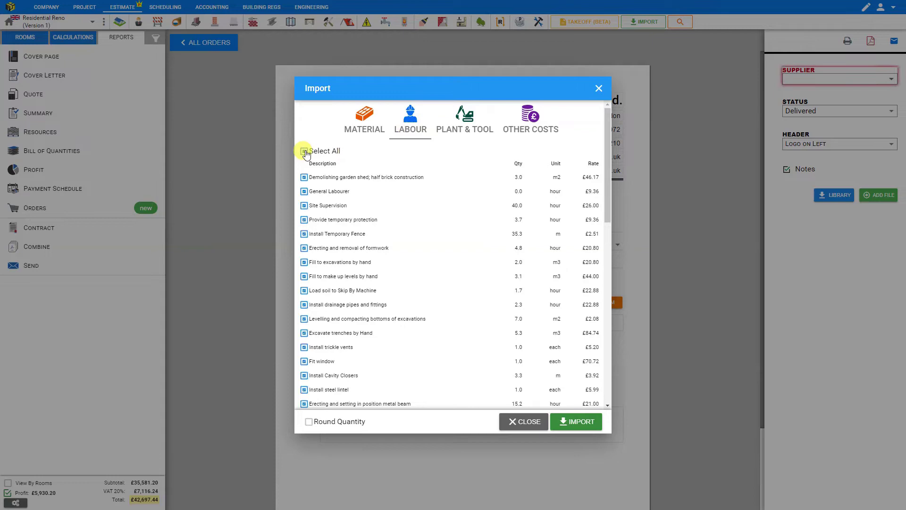
scroll(345, 210, down, 5)
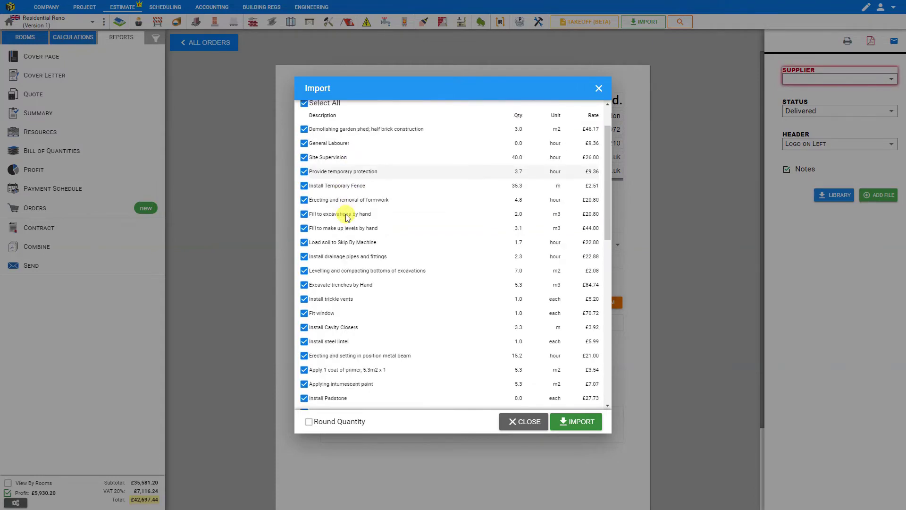
scroll(346, 216, down, 5)
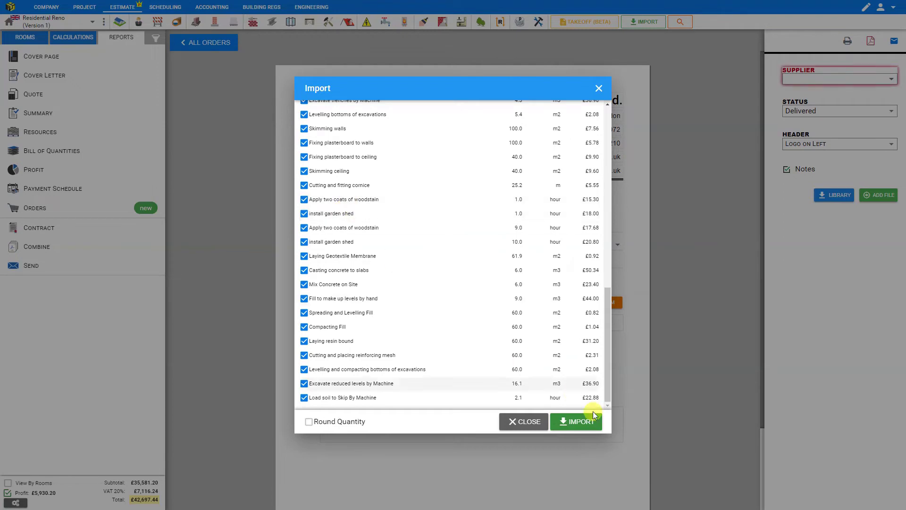
click(578, 425)
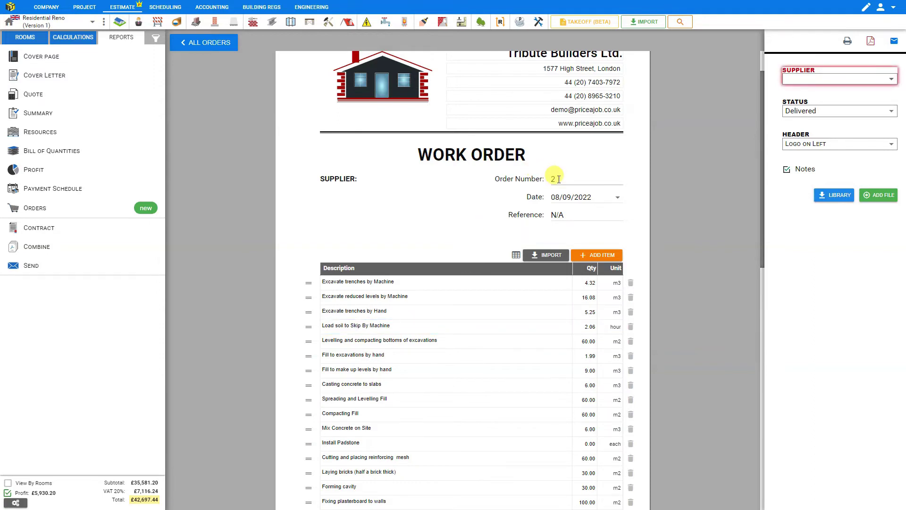
Date work order 2 05/09/2022 and enter the reference ABC-3
click(617, 197)
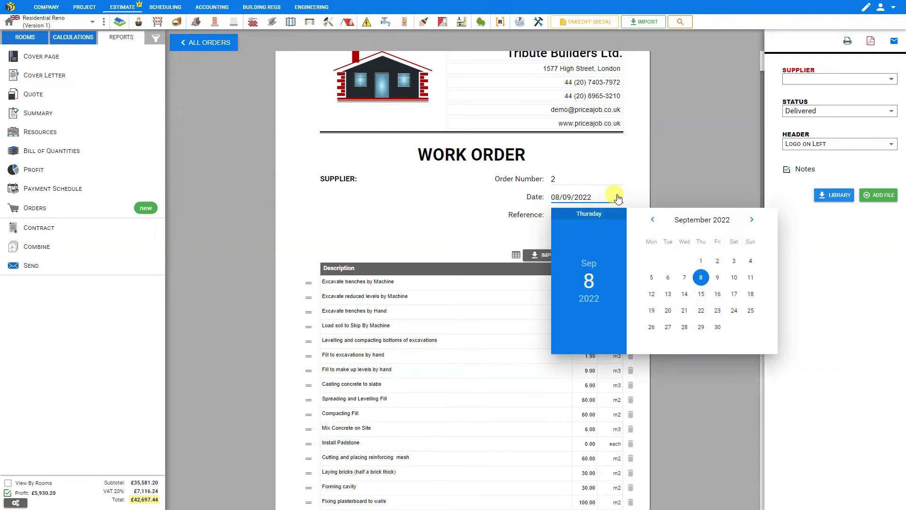
click(654, 277)
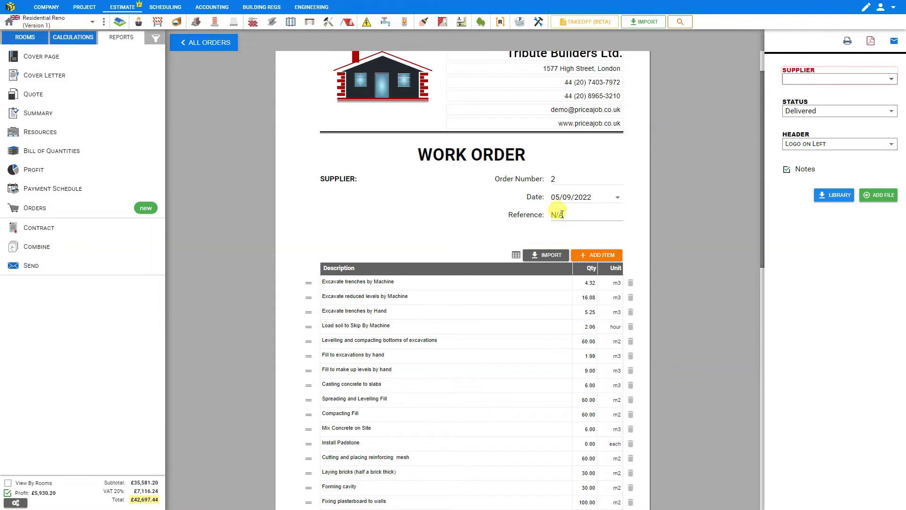
click(562, 214)
text(ABC)
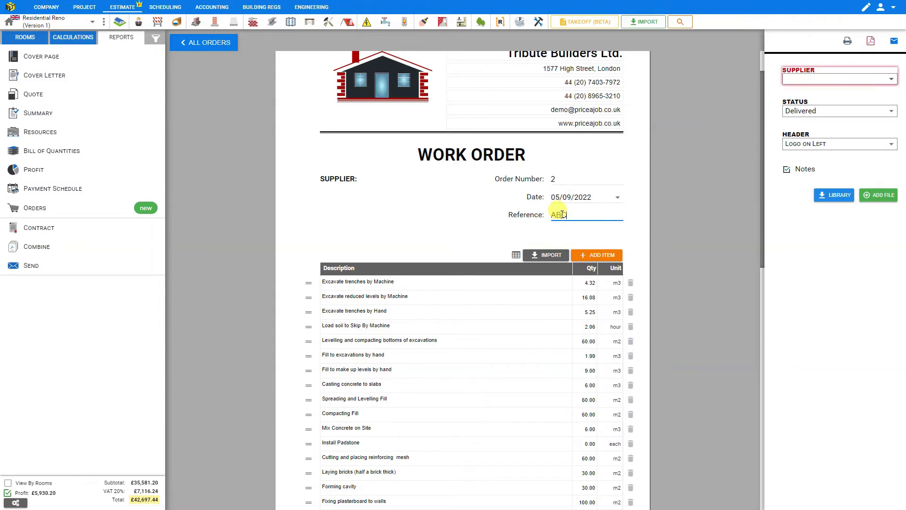
text(-3)
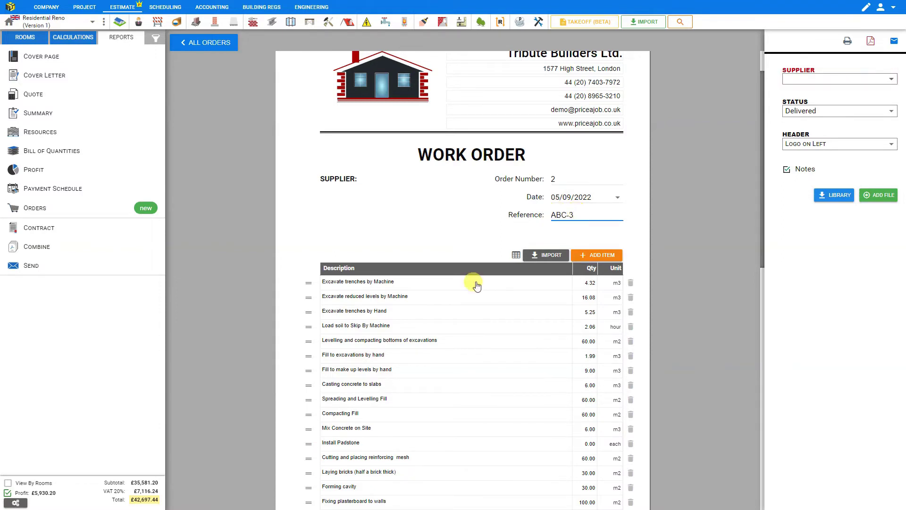
Show the Rate and Total columns on work order 2, then return to all orders
click(516, 256)
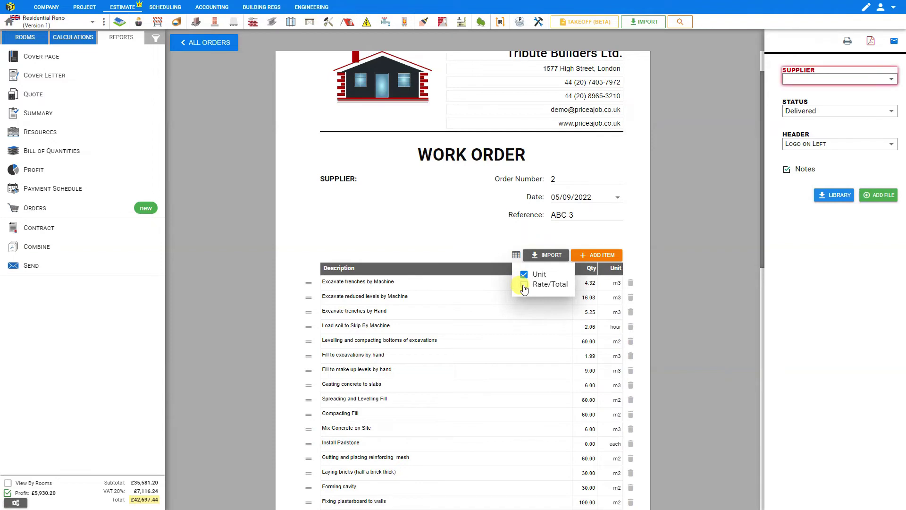
click(524, 285)
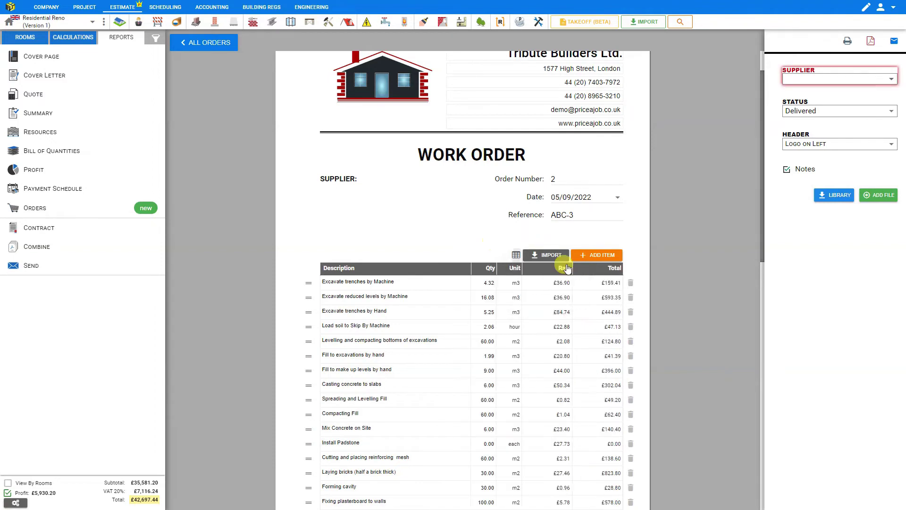
click(561, 284)
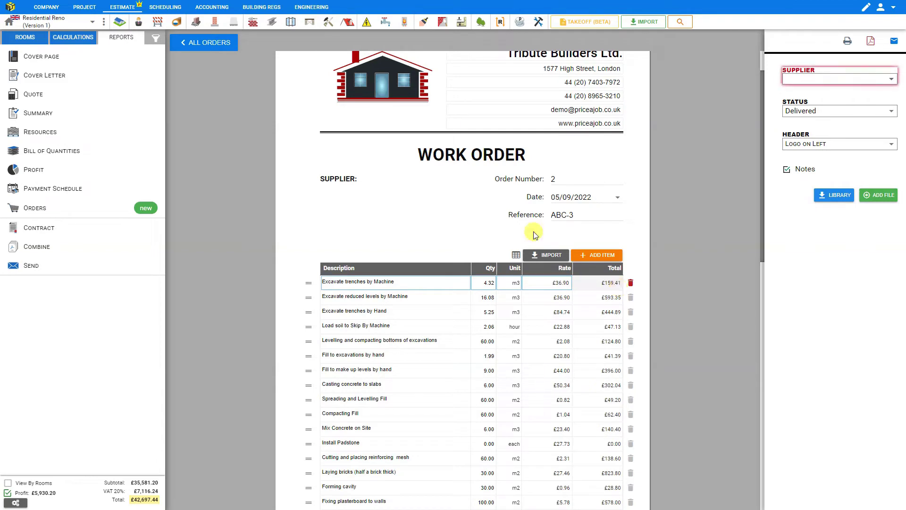
click(199, 44)
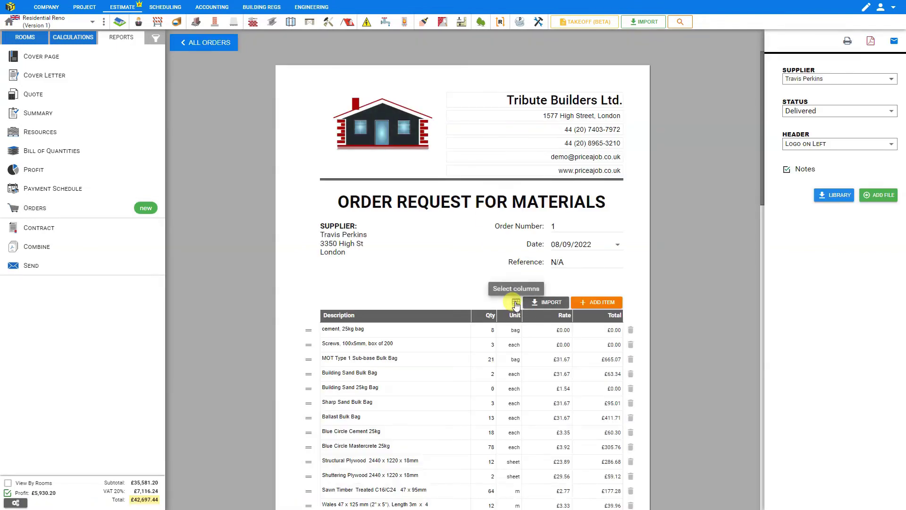
Hide the materials table's Rate and Total columns and change the order status from Delivered to Awaiting
click(516, 303)
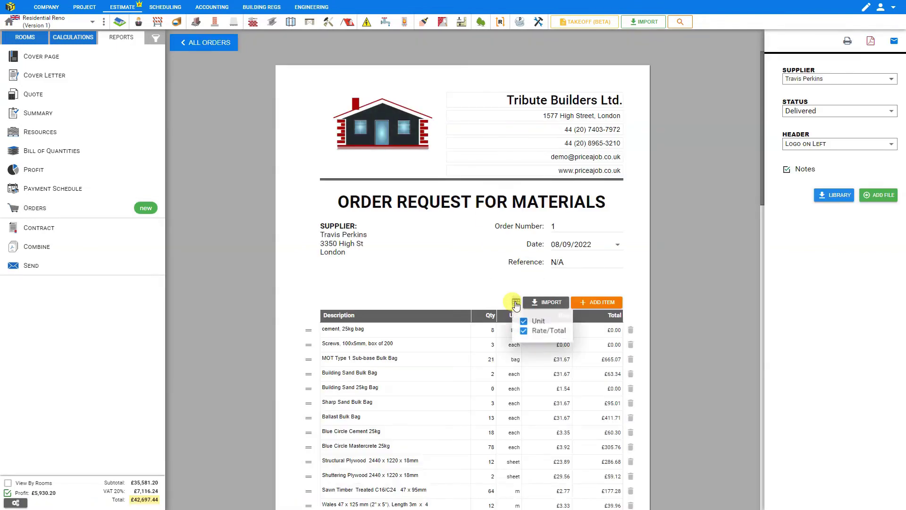
click(524, 333)
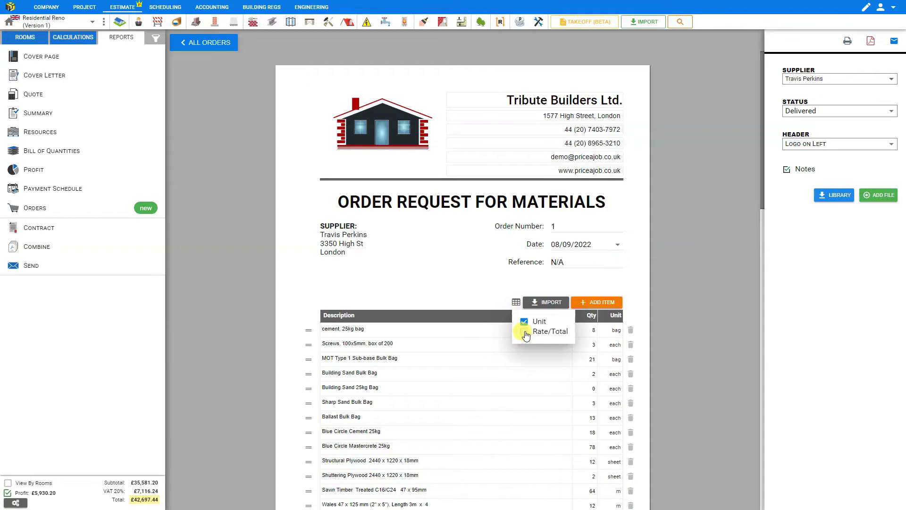
click(491, 289)
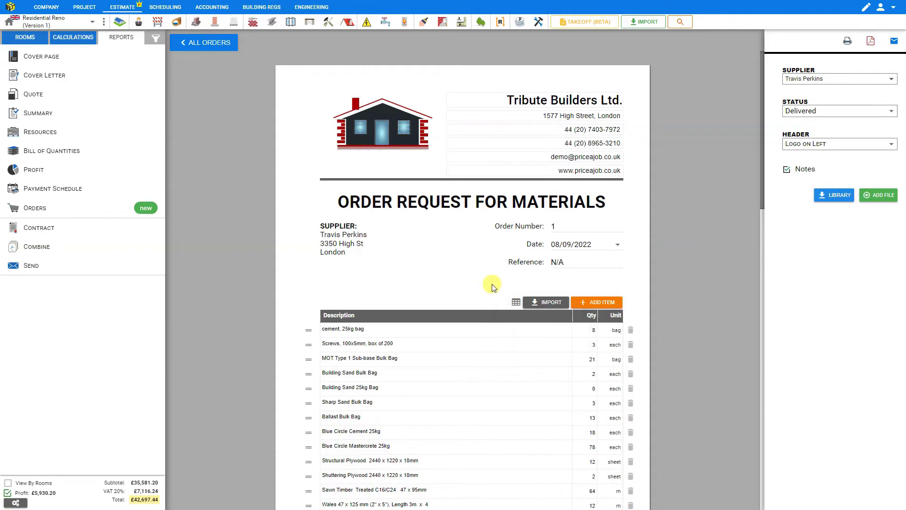
click(891, 113)
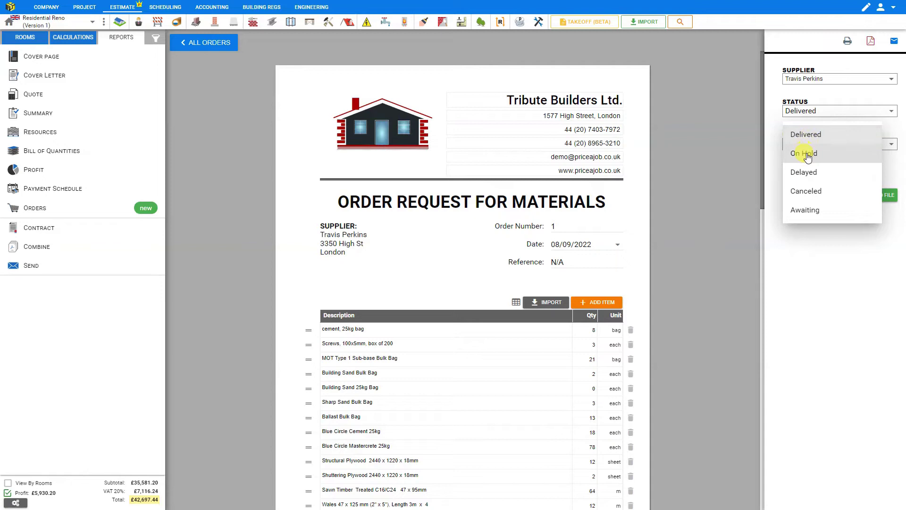
click(805, 213)
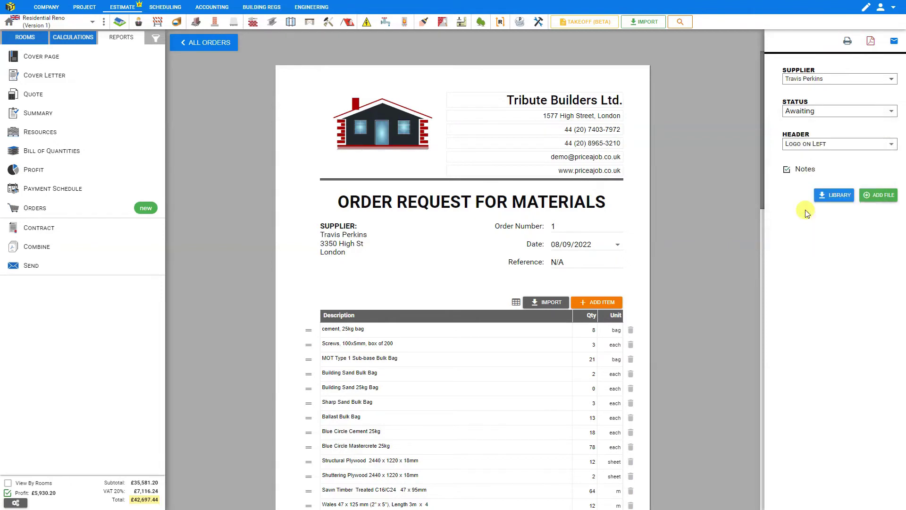
Try the Logo on Left and Center header layouts, then settle on Logo on Right
click(806, 146)
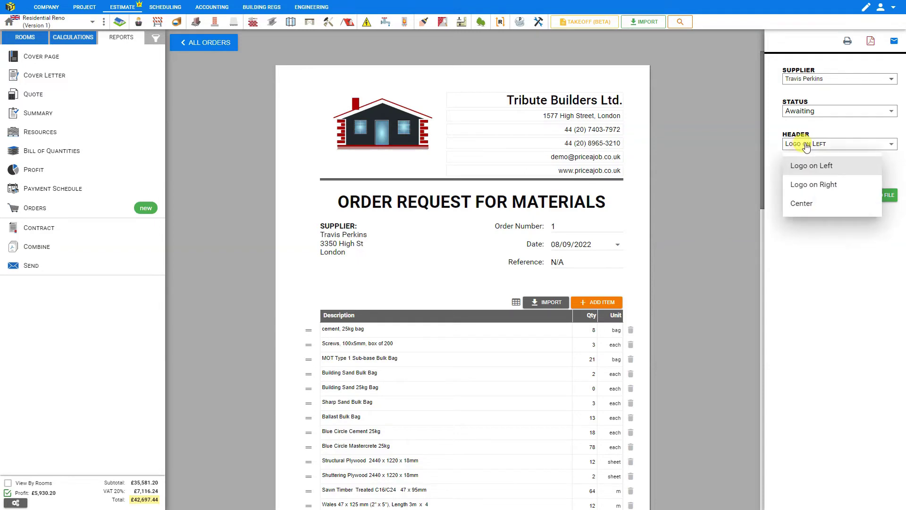
click(807, 184)
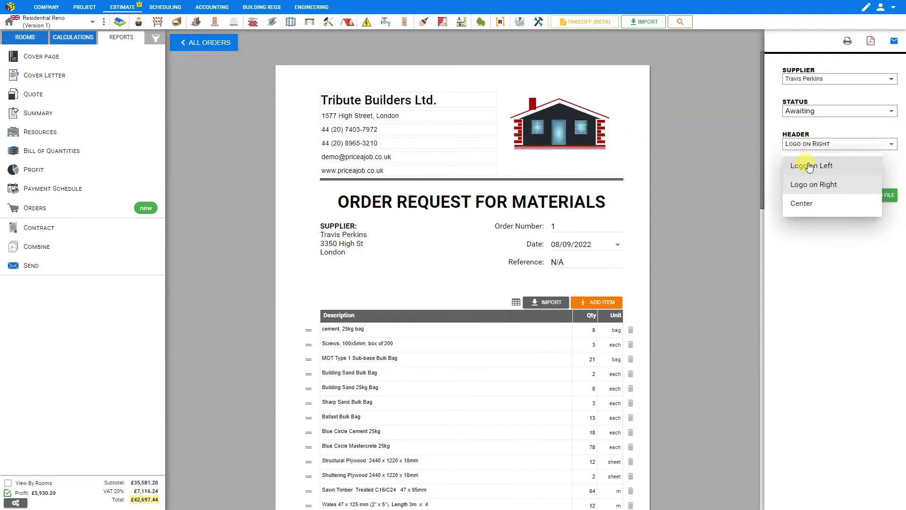
click(805, 143)
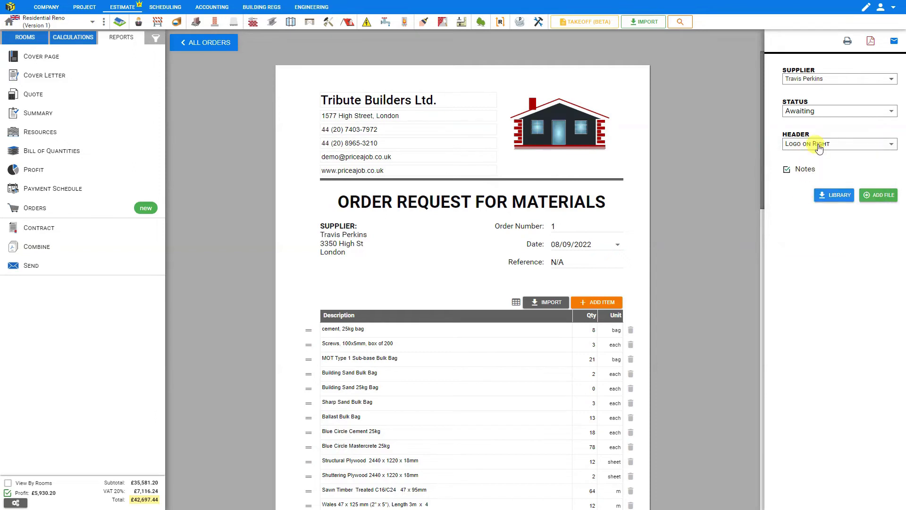
click(814, 144)
click(799, 204)
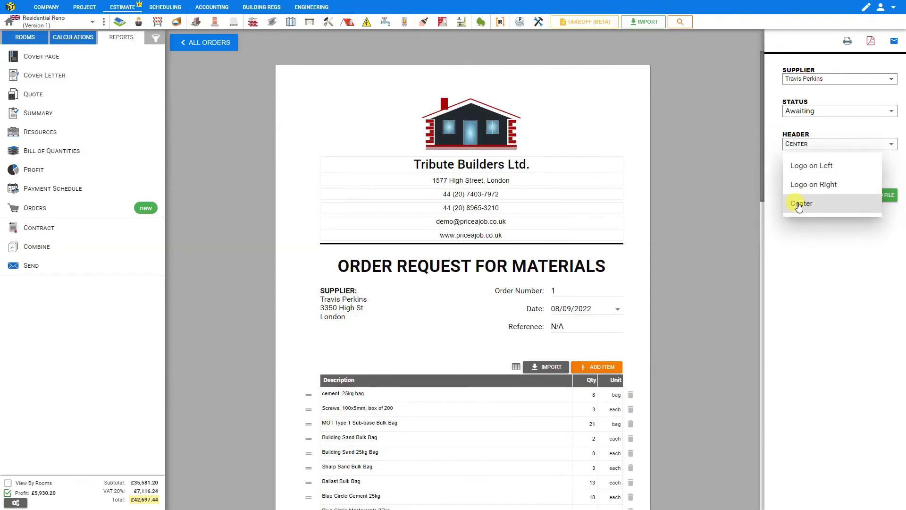
click(815, 186)
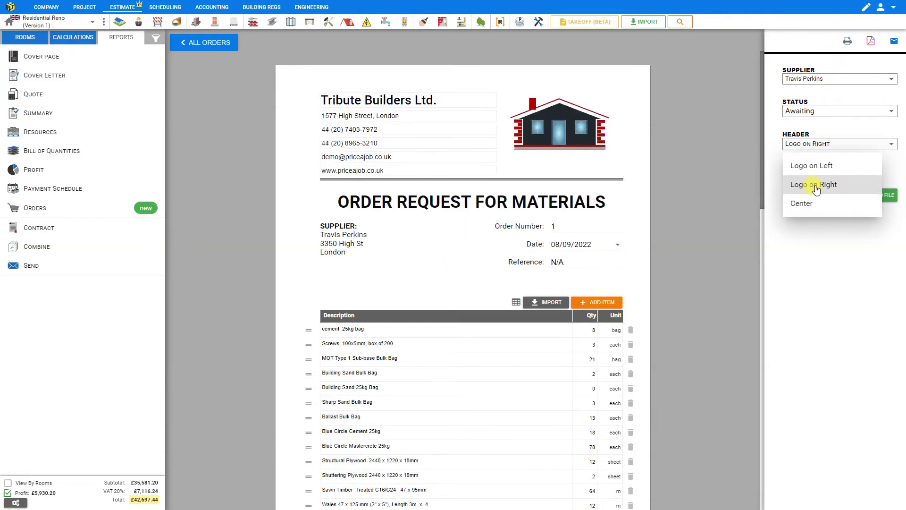
click(816, 188)
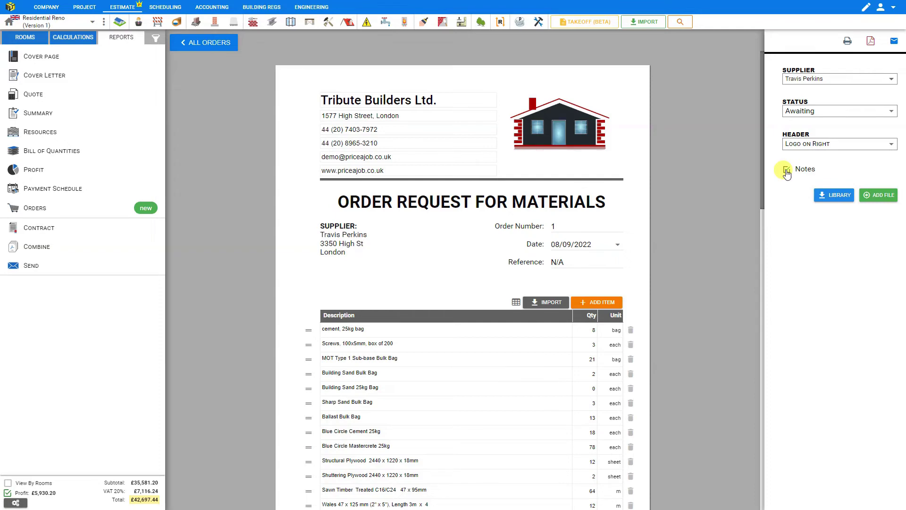
Enable the Notes box and write 'Please send price quote' at the foot of the order
click(786, 170)
click(785, 170)
scroll(684, 162, down, 7)
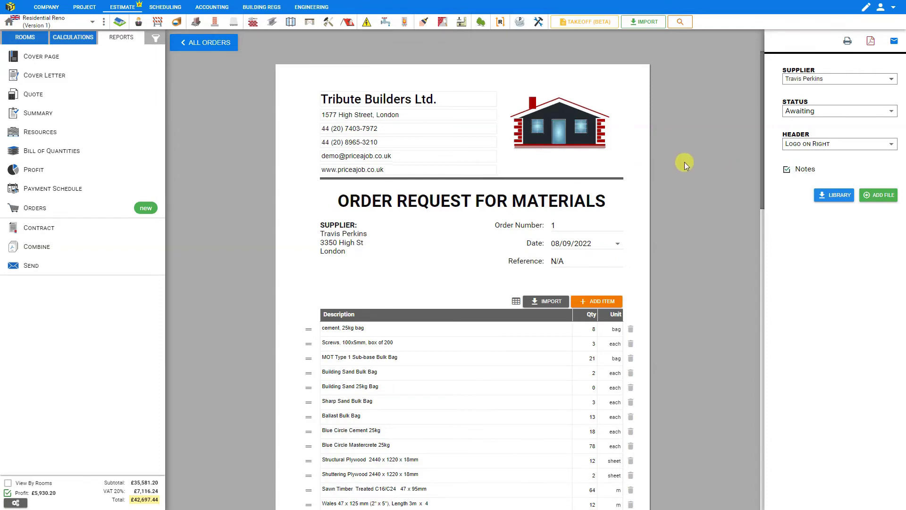
scroll(685, 158, down, 10)
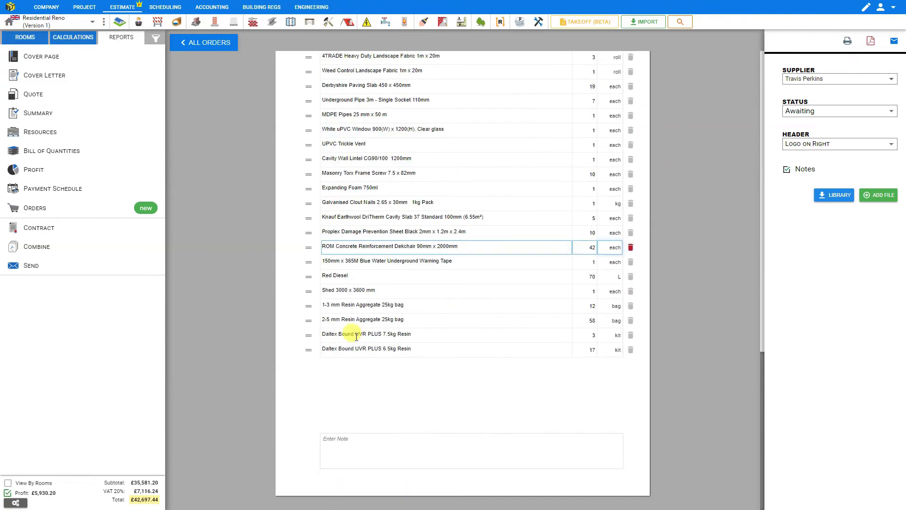
click(331, 441)
text(Please send price quote)
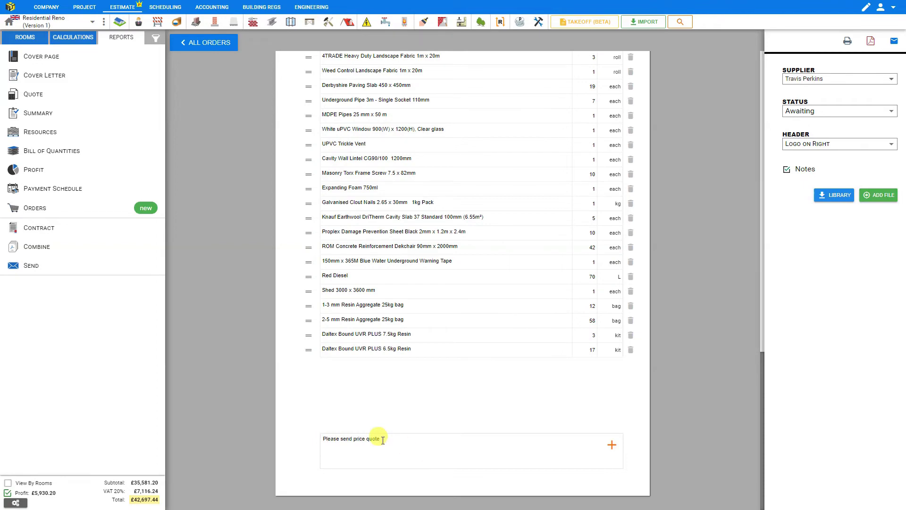
scroll(674, 304, up, 15)
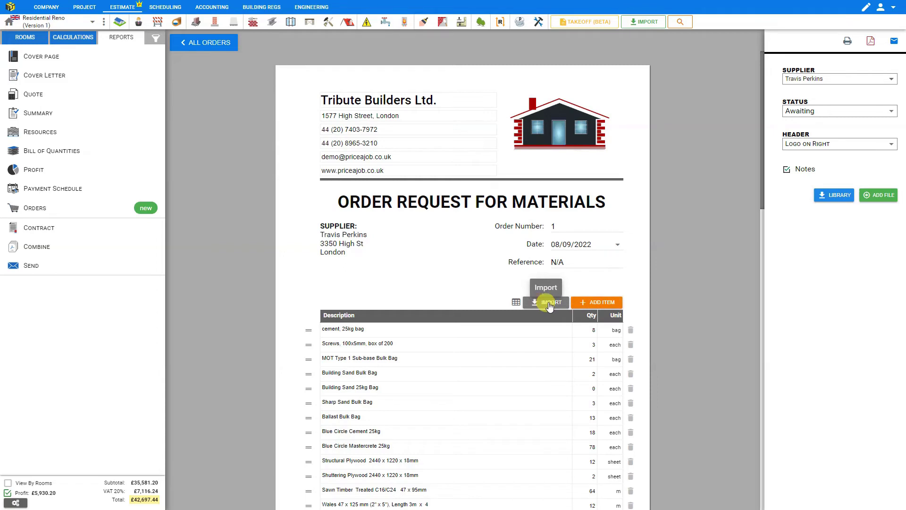
Search the materials library for 'cable' and add the 0.75mm² Rubber Pond 3-Core Cable 25m Reel
click(841, 197)
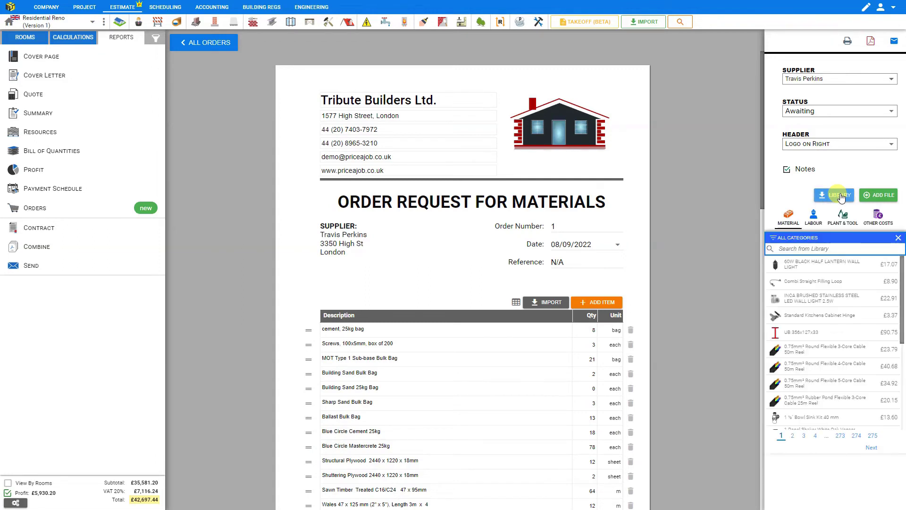
click(816, 248)
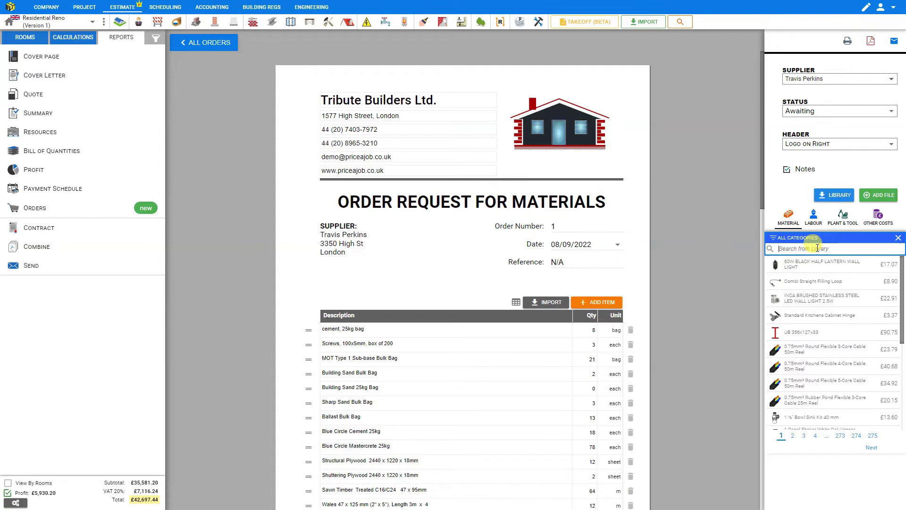
text(cable)
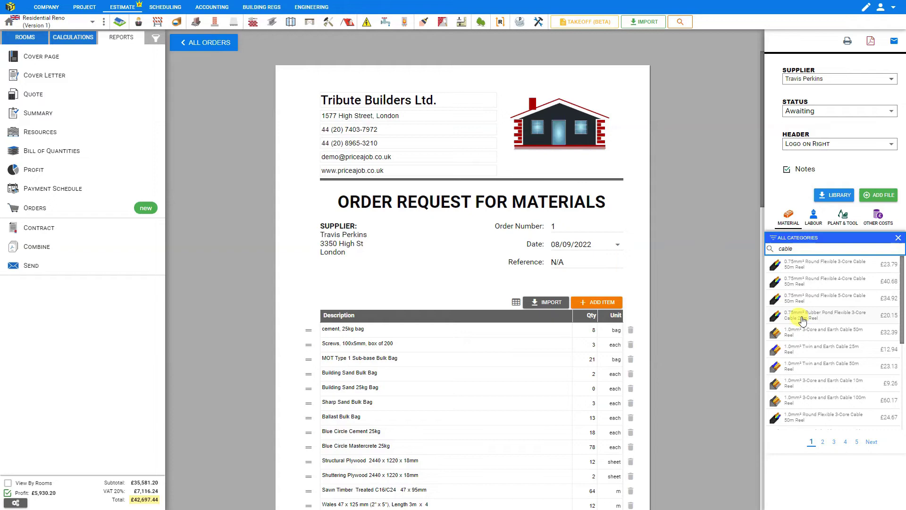
scroll(689, 306, down, 20)
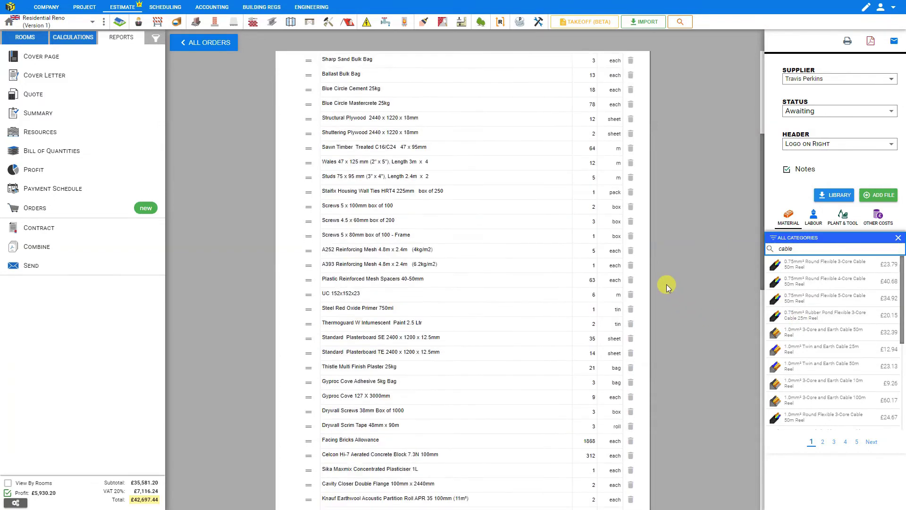
click(330, 349)
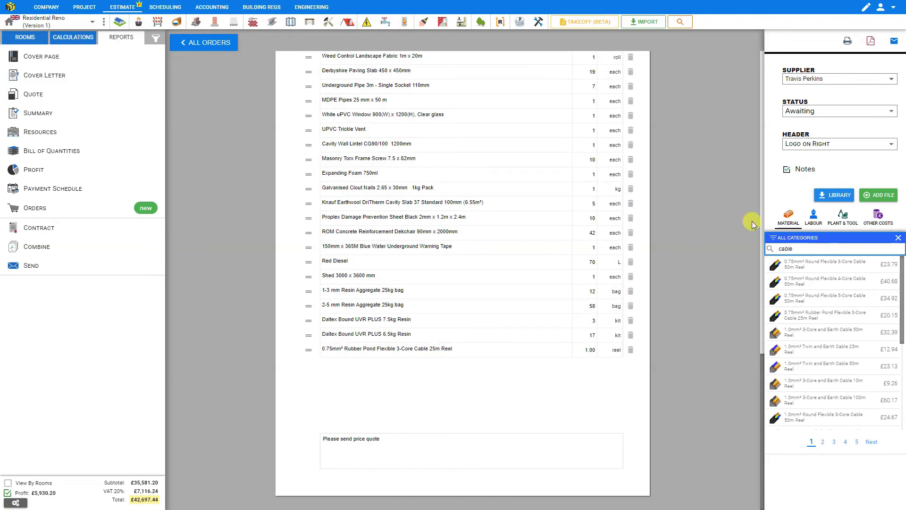
double_click(784, 248)
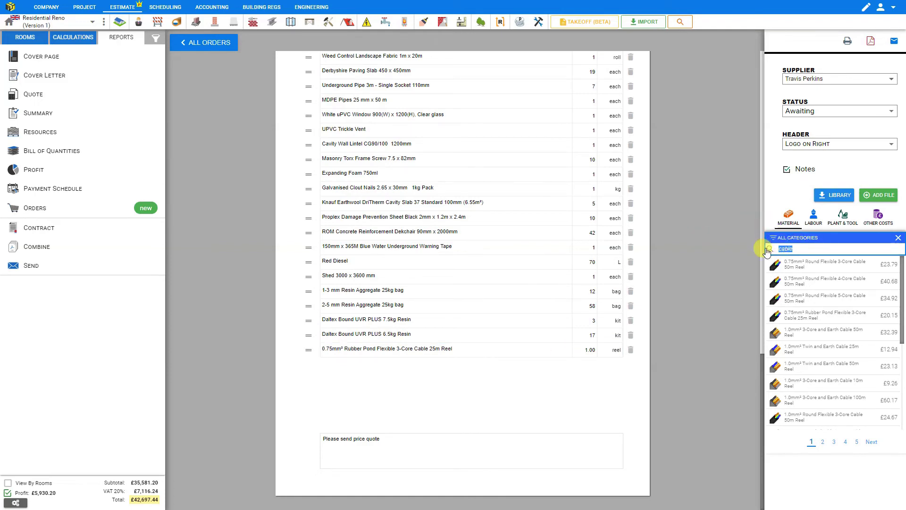
Add the Data Sockets allowance item from a 'sockets' search, trimming its name to Data Sockets
text(sockets)
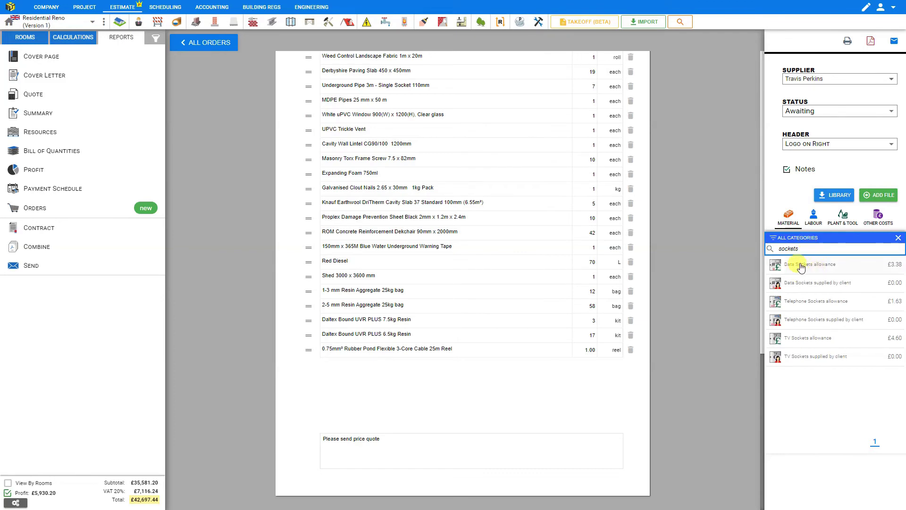
click(801, 267)
click(380, 348)
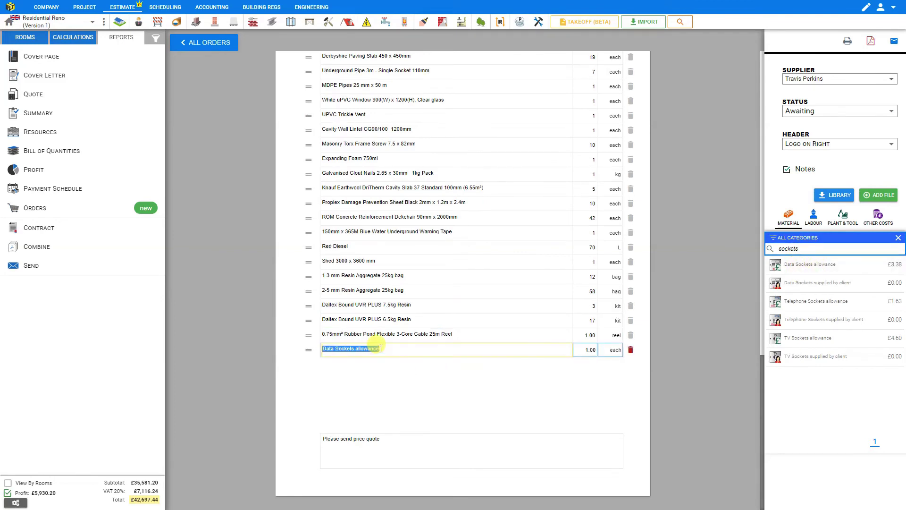
click(381, 349)
key(BackSpace)
key(BackSpace)
key(BackSpace)
click(408, 387)
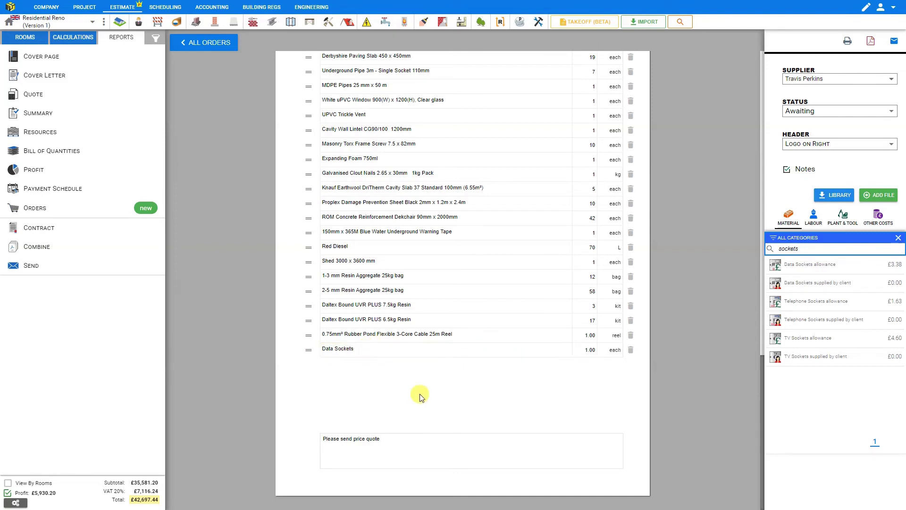
Search PLANT & TOOL items for 'skip loader' and add the 1 Tonne Skip Loader
click(813, 221)
click(843, 217)
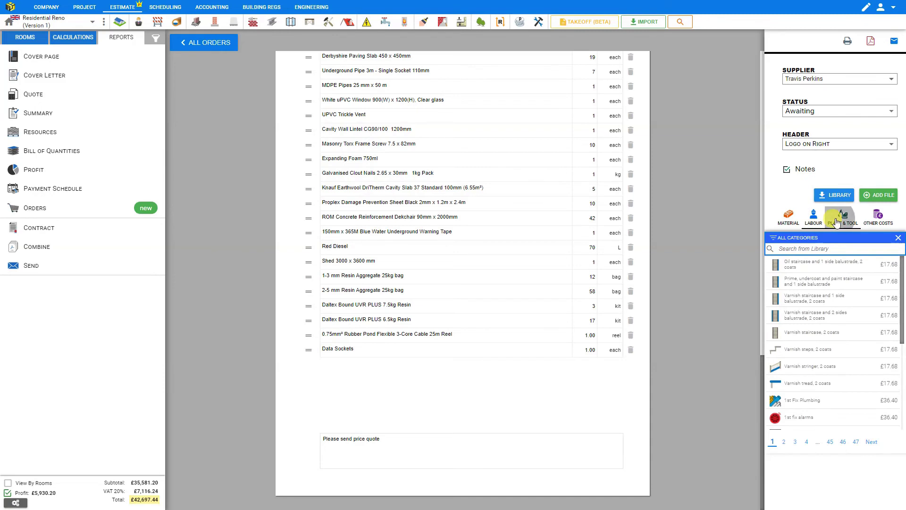
click(879, 216)
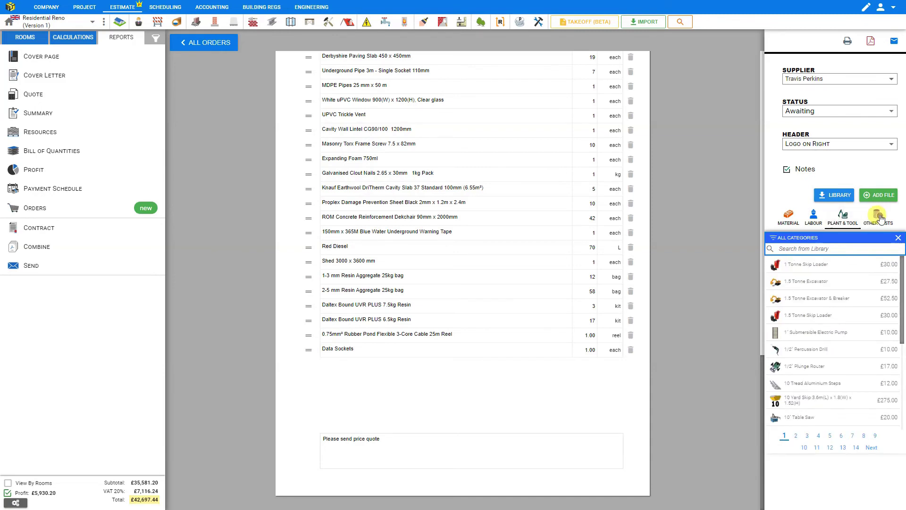
click(843, 219)
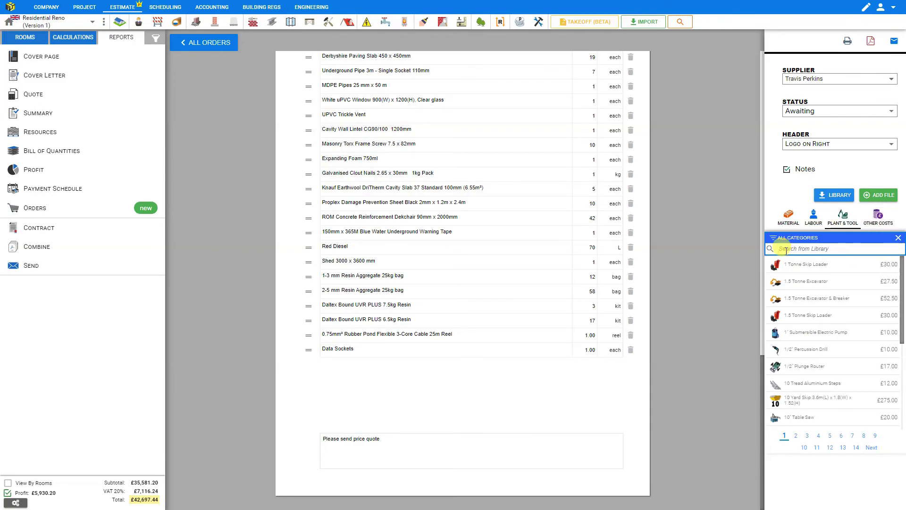
click(786, 249)
text(skip loader)
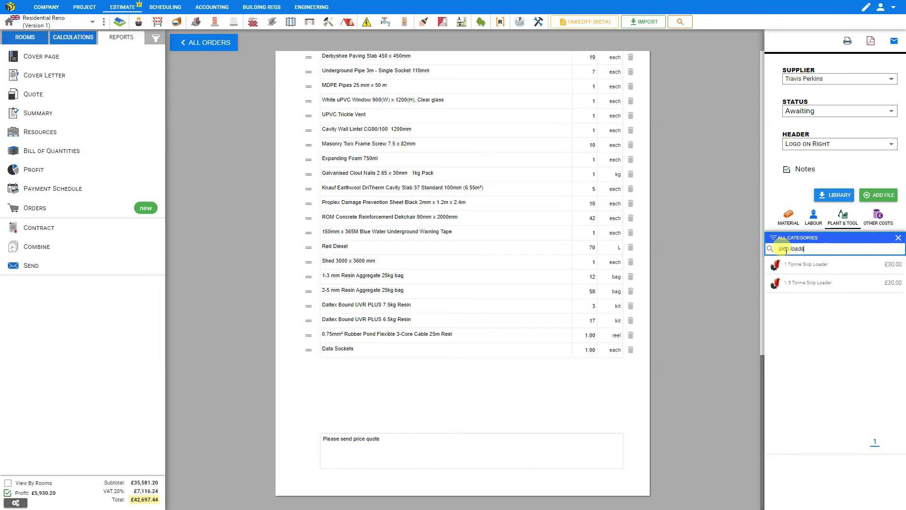
click(823, 267)
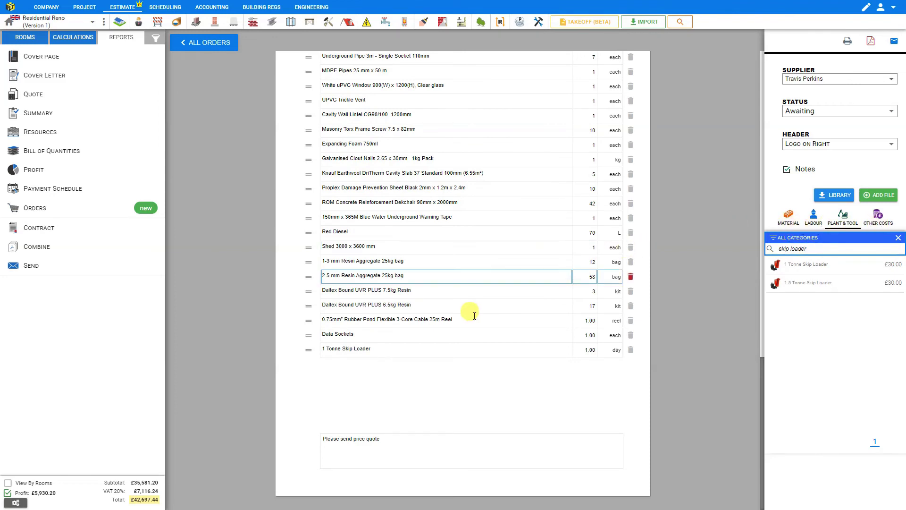
scroll(473, 318, up, 2)
Close the library panel and preview the Travis Perkins order as print and PDF export
click(898, 237)
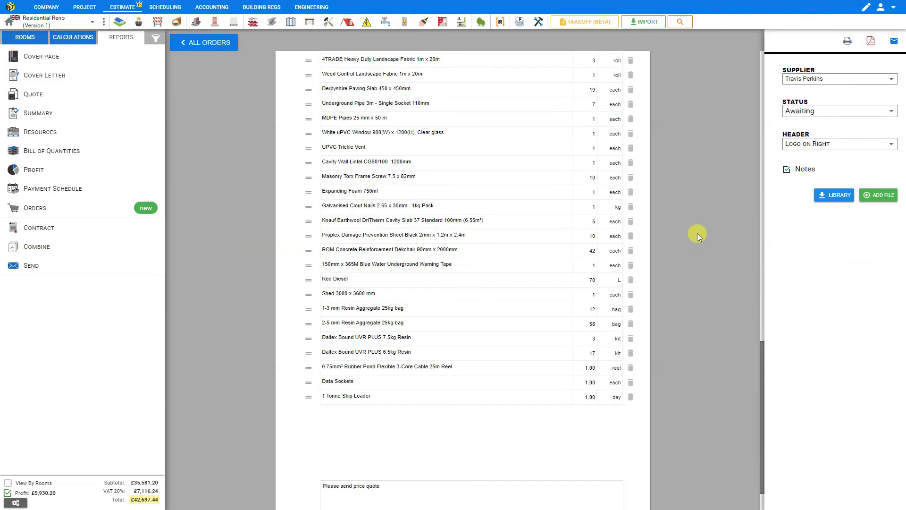
scroll(712, 219, up, 15)
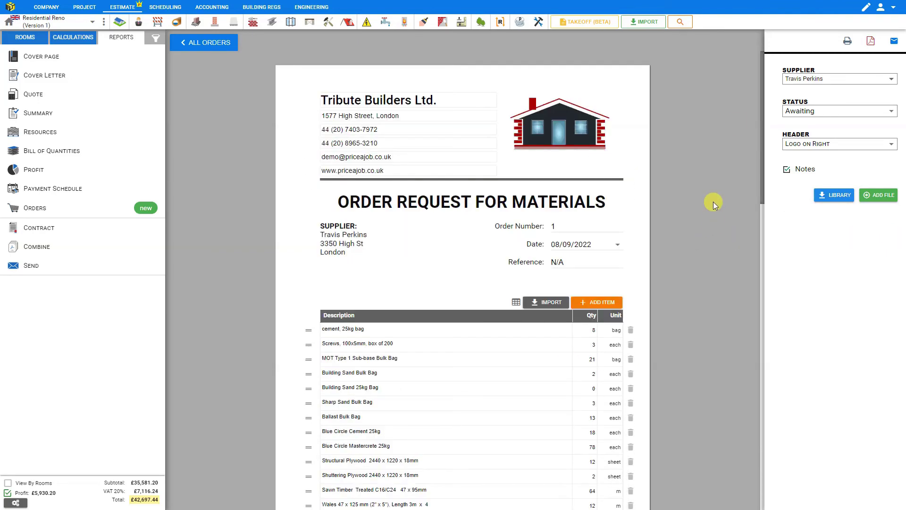
click(847, 42)
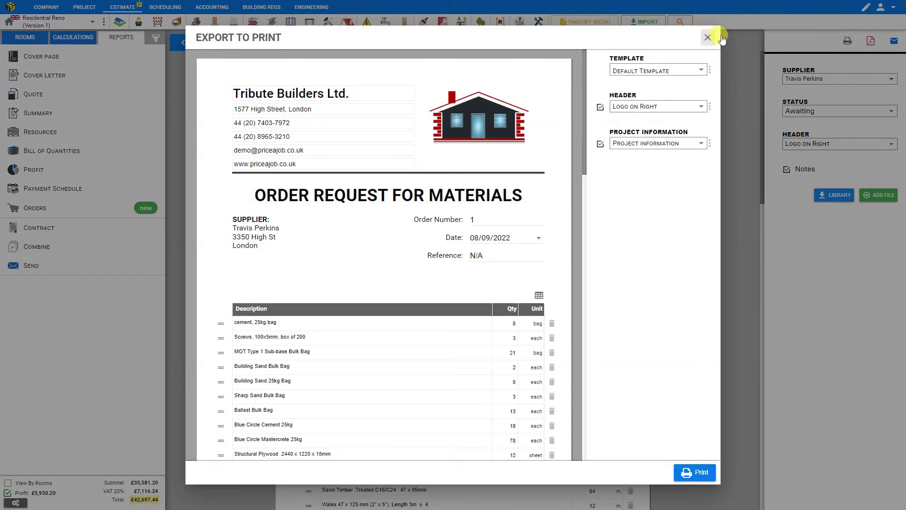
click(871, 41)
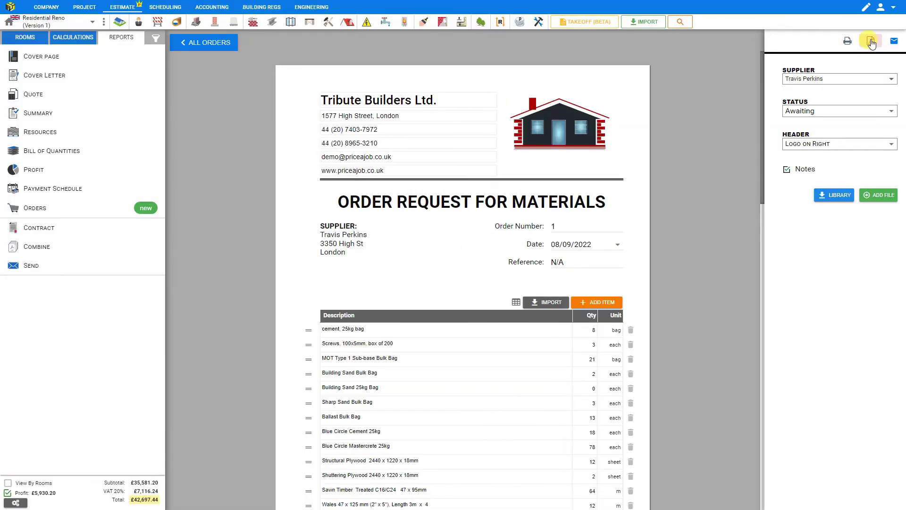
click(871, 43)
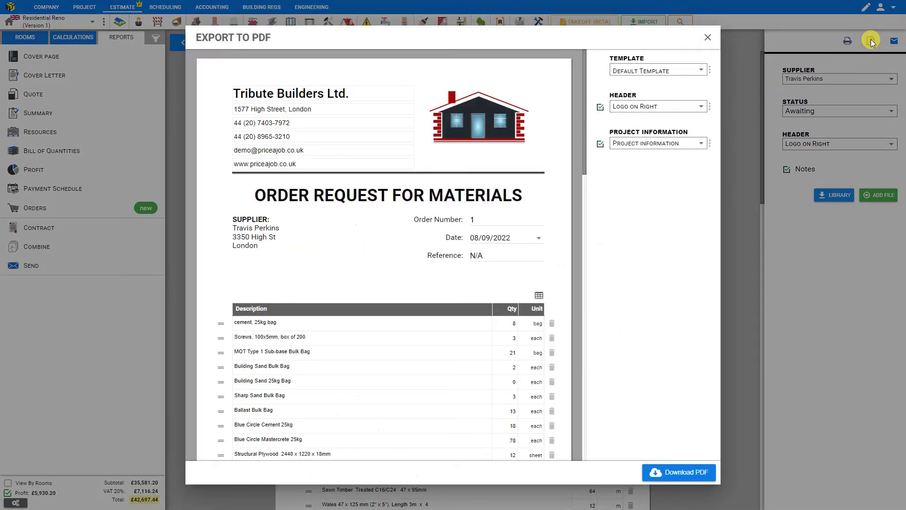
click(707, 38)
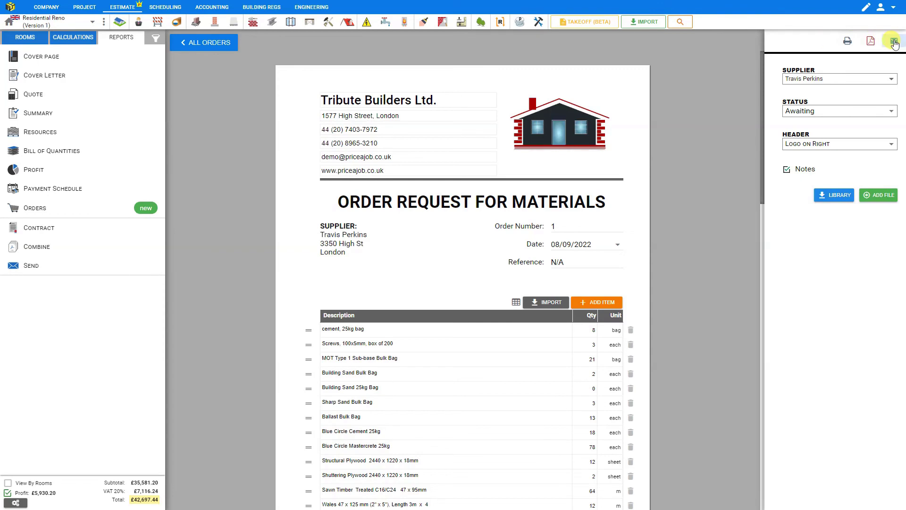
Start an email of the order with subject 'Request for Materials'
click(895, 41)
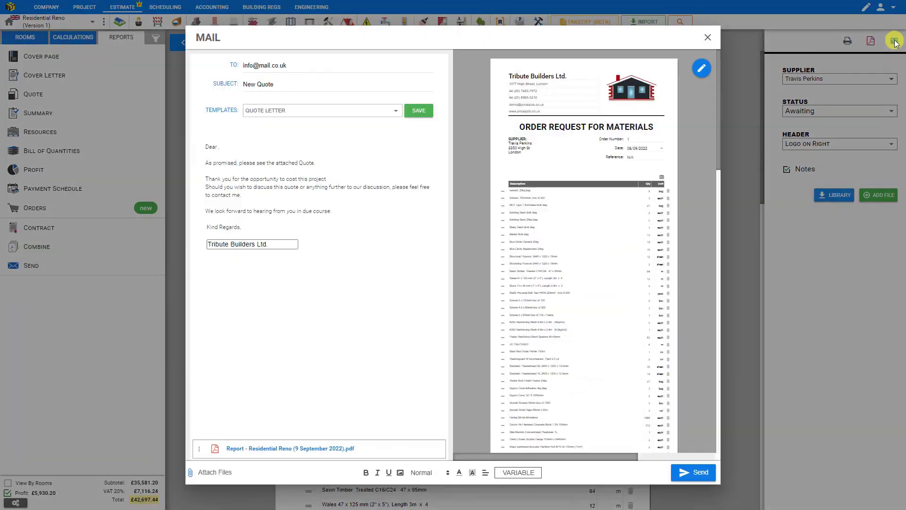
drag(239, 84, 284, 84)
text(Re)
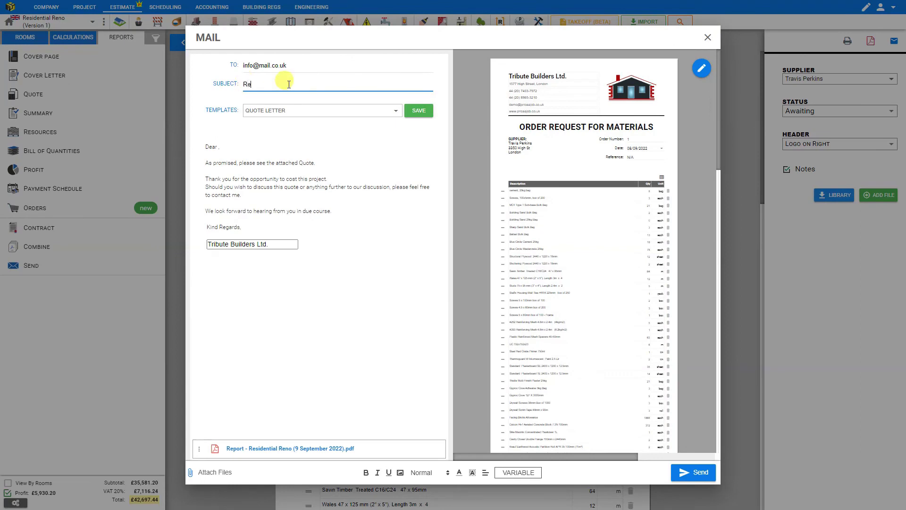
text(quest for Materials)
Replace the email body with 'Please send price quote.' and close the draft unsent
drag(332, 210, 160, 155)
key(BackSpace)
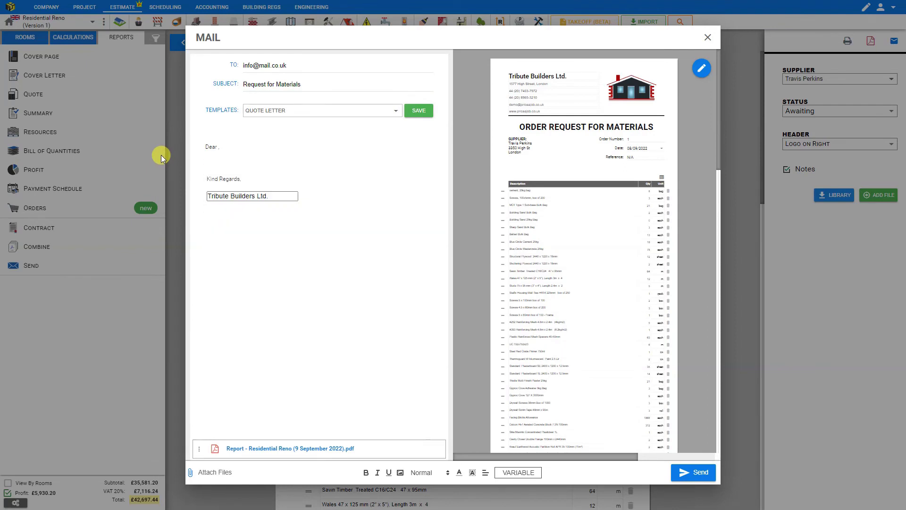
text(Please send price quote.)
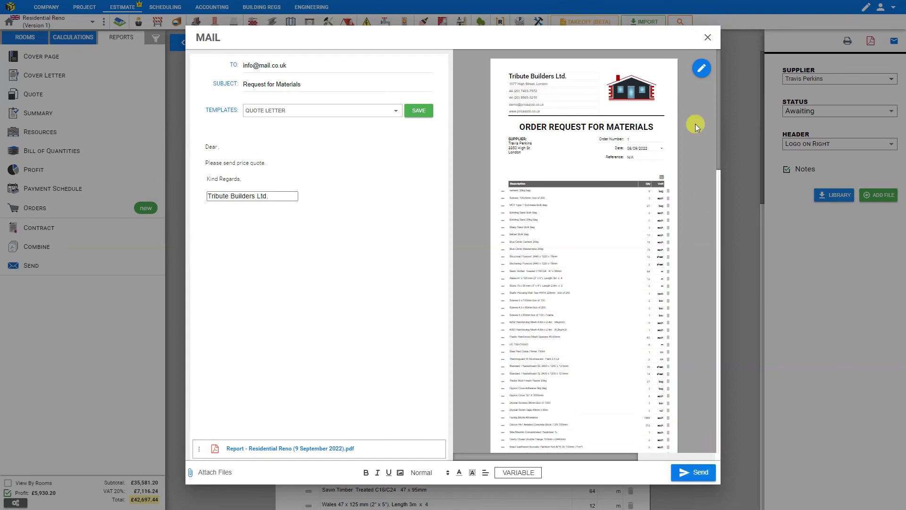
click(708, 38)
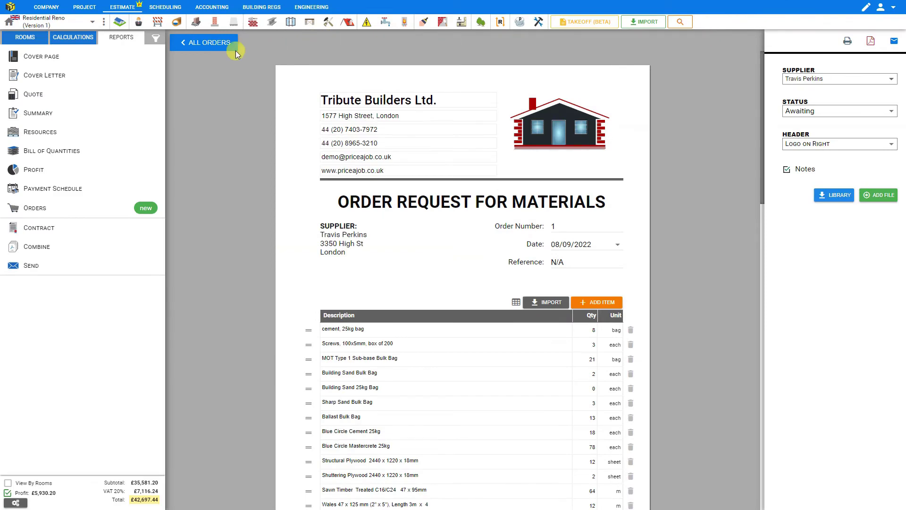
From All Orders, open order 1 for editing and view its materials request
click(194, 45)
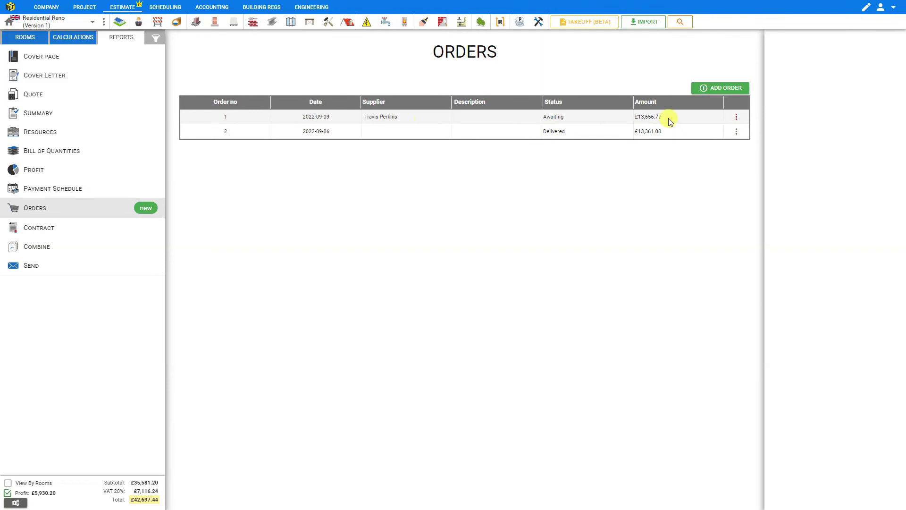
click(736, 119)
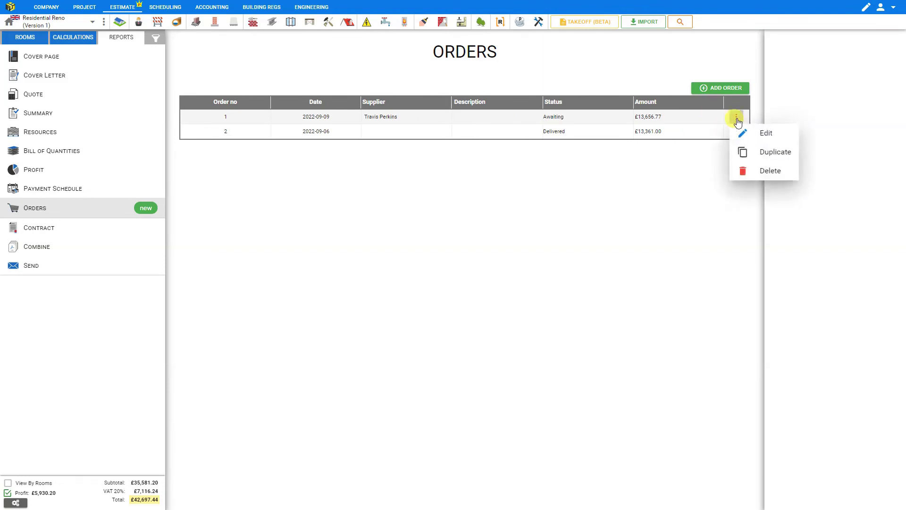
click(769, 134)
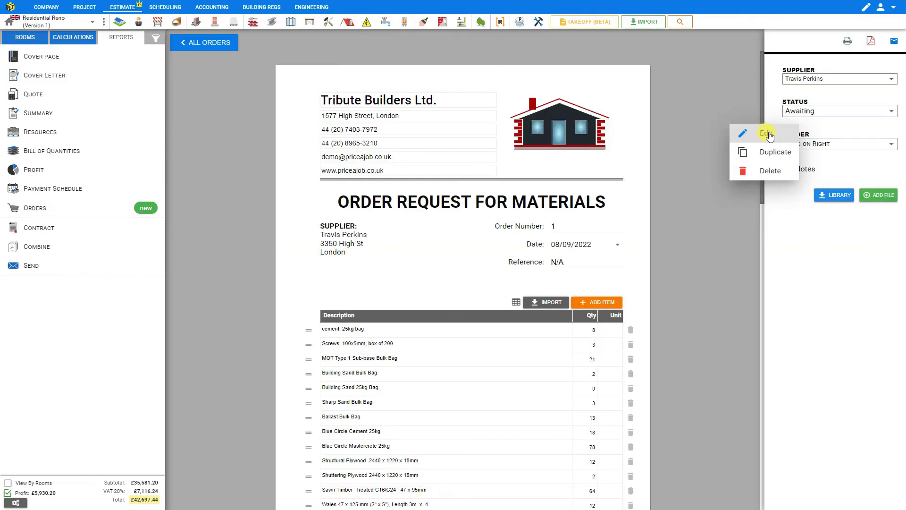
click(197, 39)
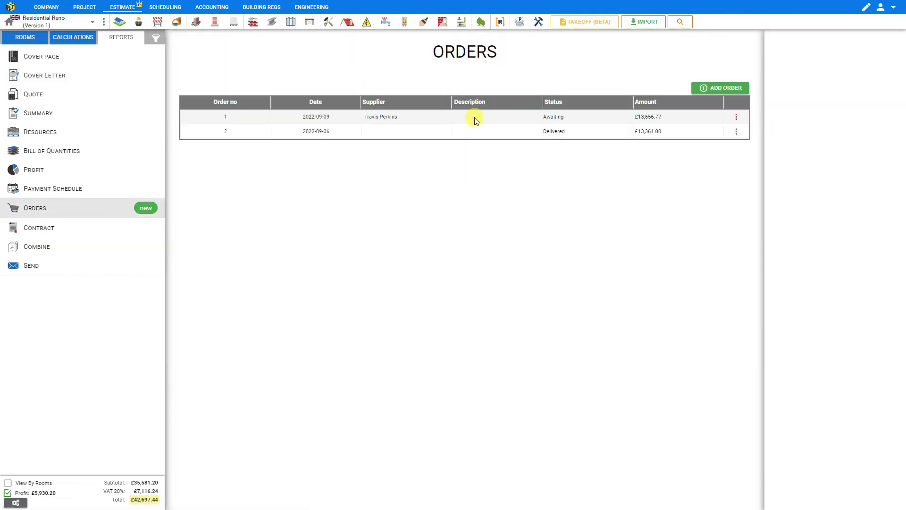
click(475, 117)
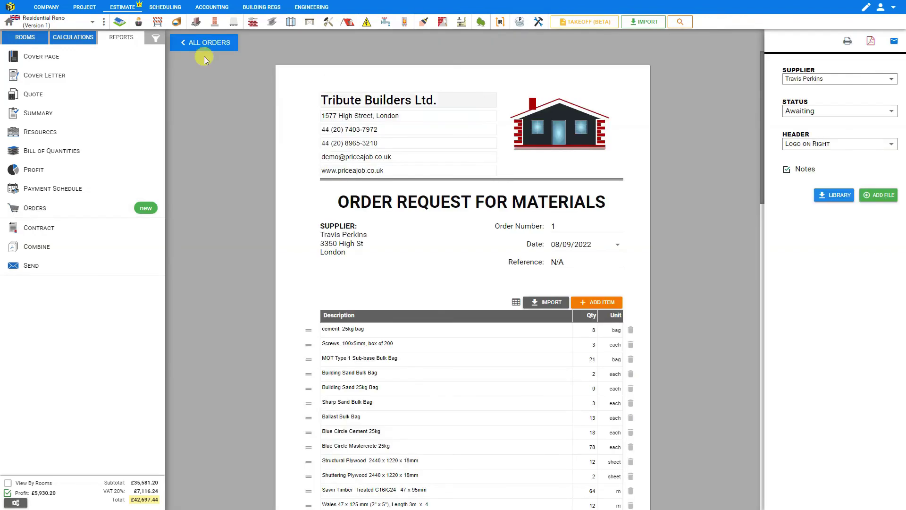
click(195, 41)
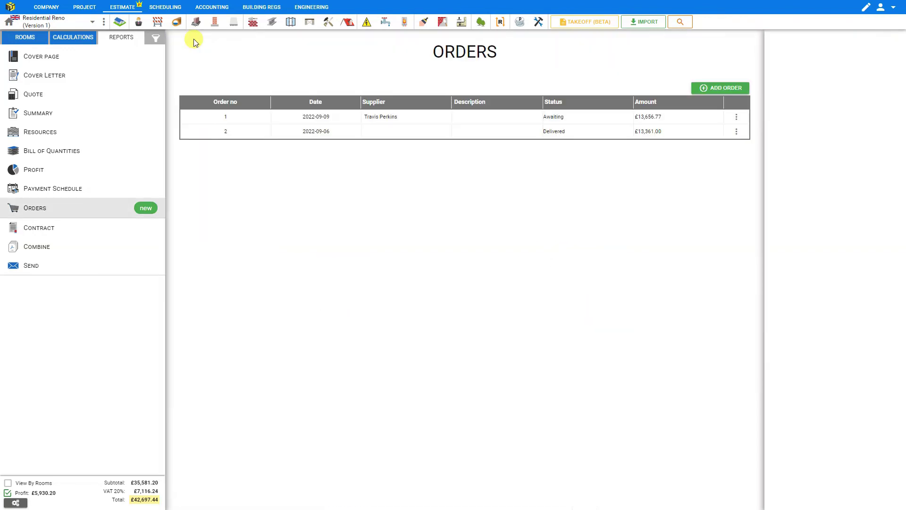
Duplicate order 1 into a new Travis Perkins order 3 for £13,656.77
click(736, 117)
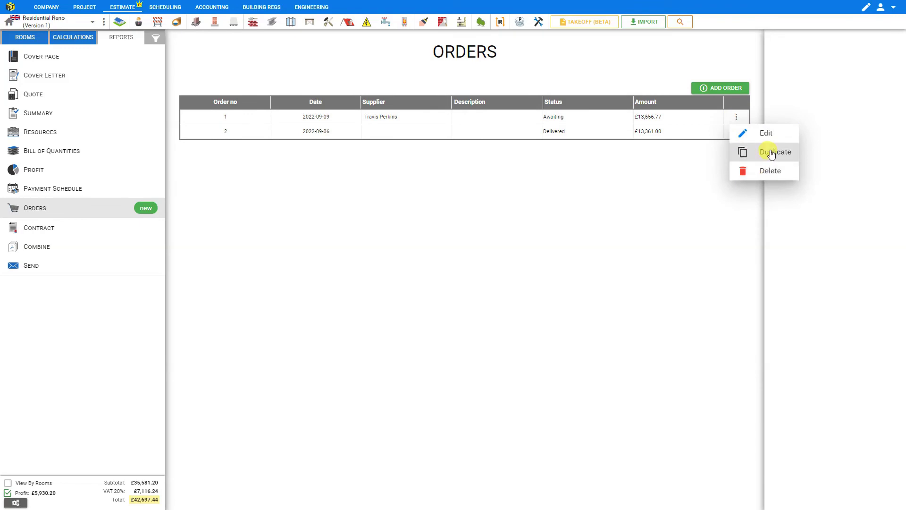
click(771, 153)
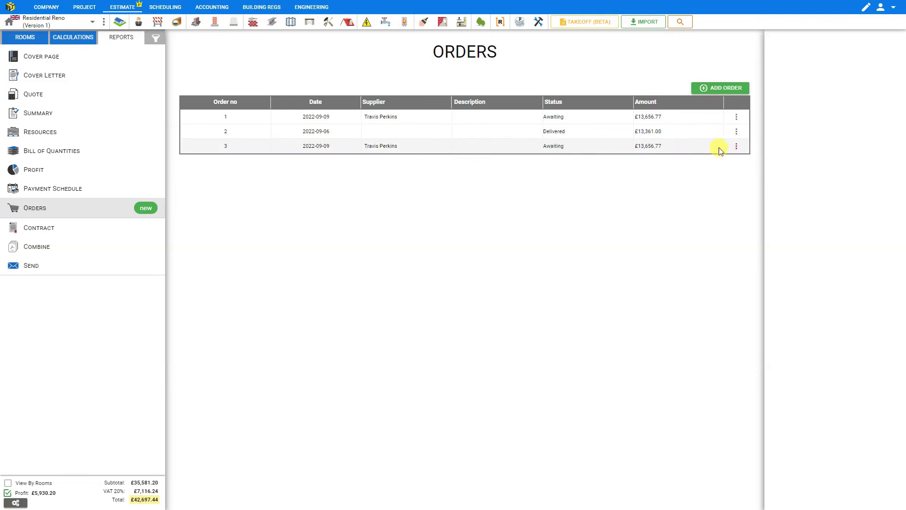
click(736, 146)
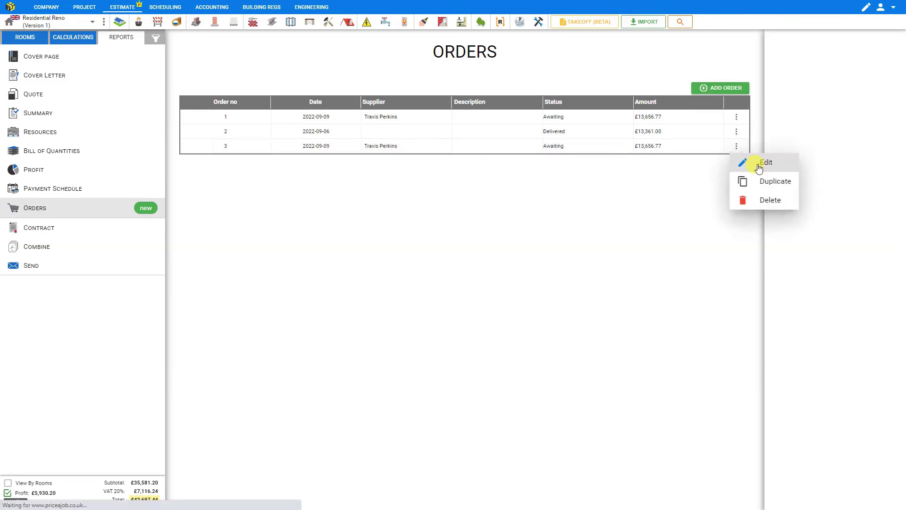
Change order 3's supplier from Travis Perkins to B & Q
click(759, 165)
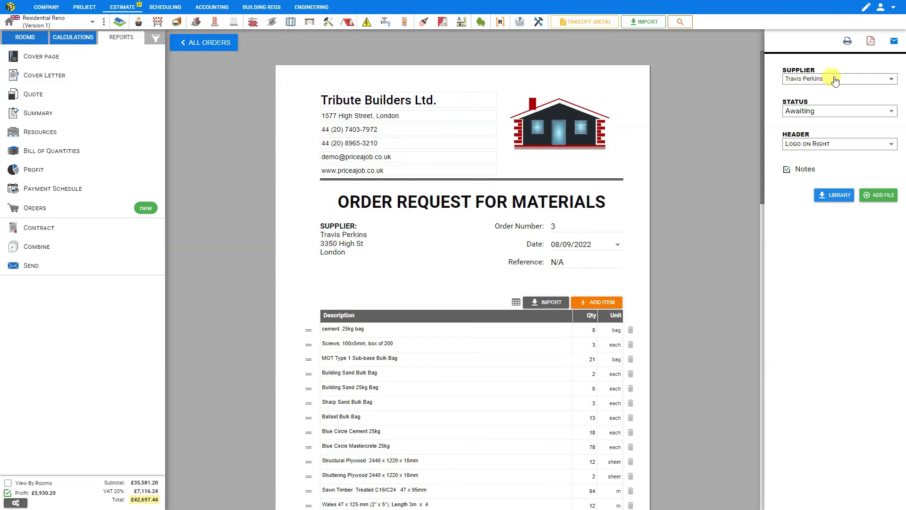
click(888, 80)
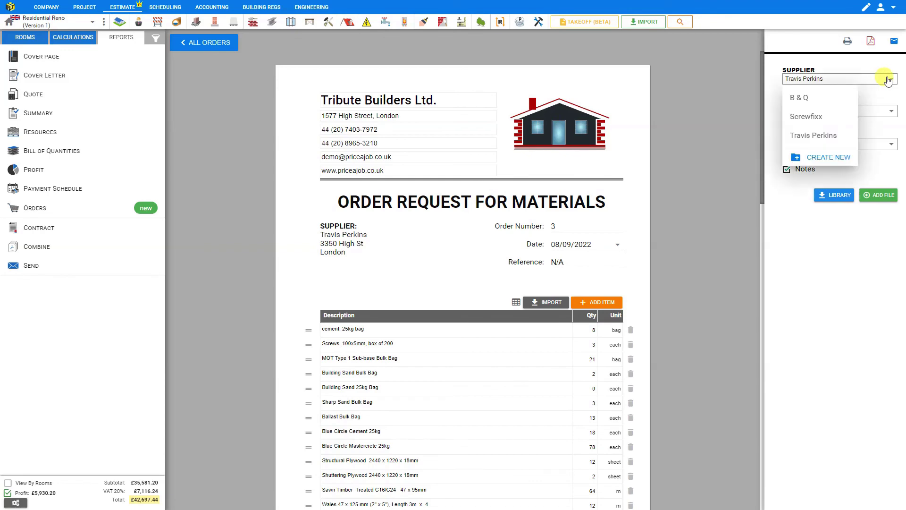
click(805, 95)
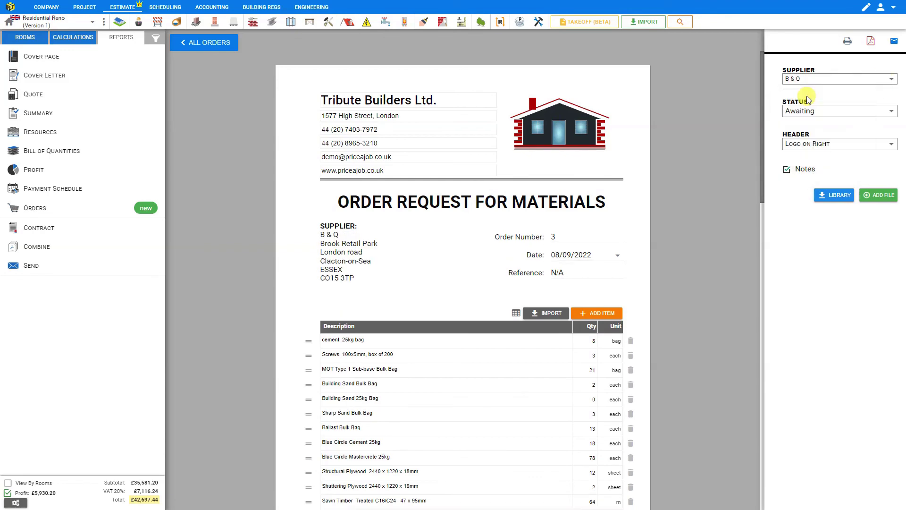
Start an email for order 3 and close it without sending
click(894, 42)
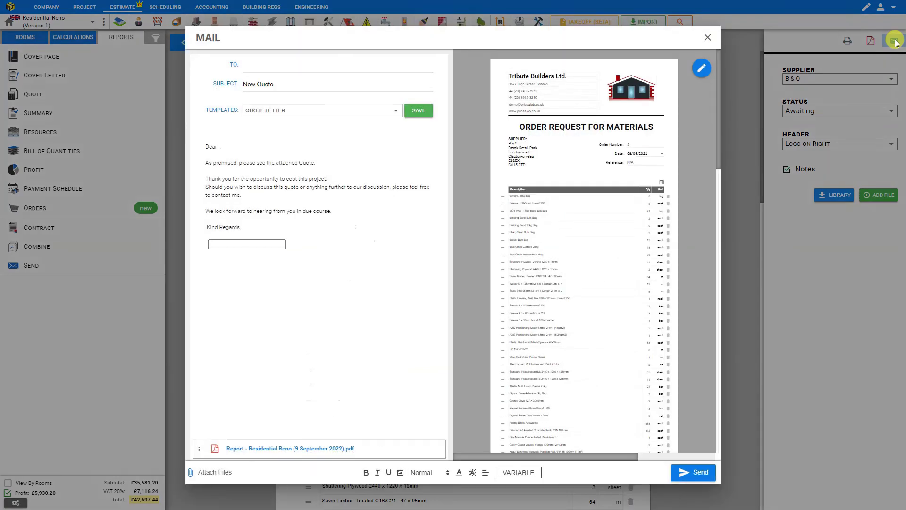
click(249, 69)
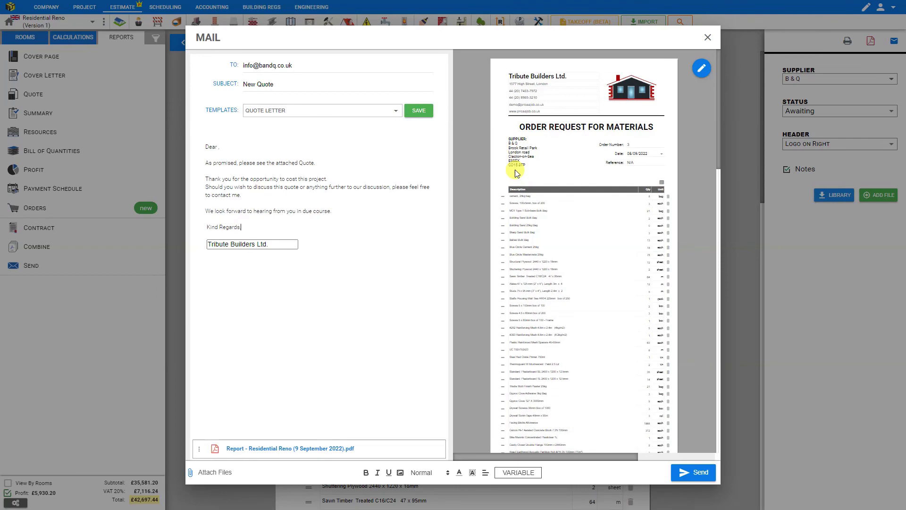
click(708, 38)
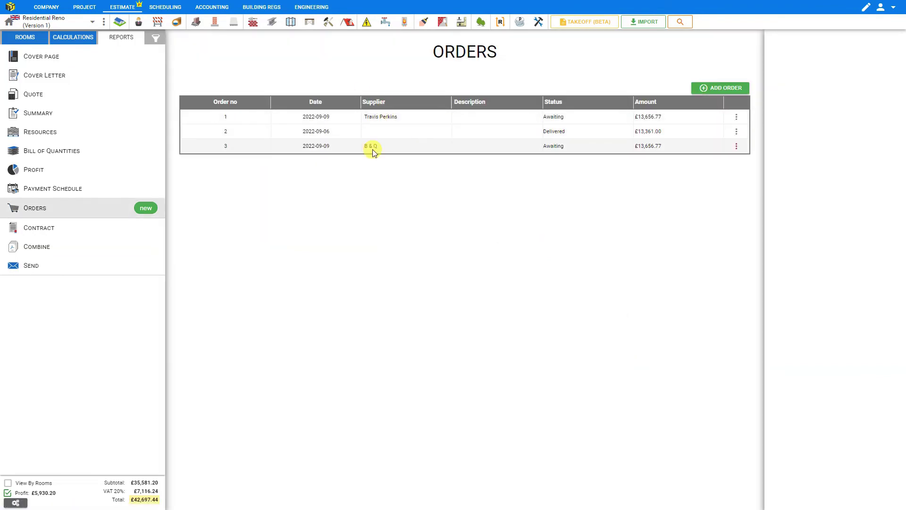
Set Travis Perkins order 1's status to On Hold, recheck the list, and reapply On Hold
click(394, 117)
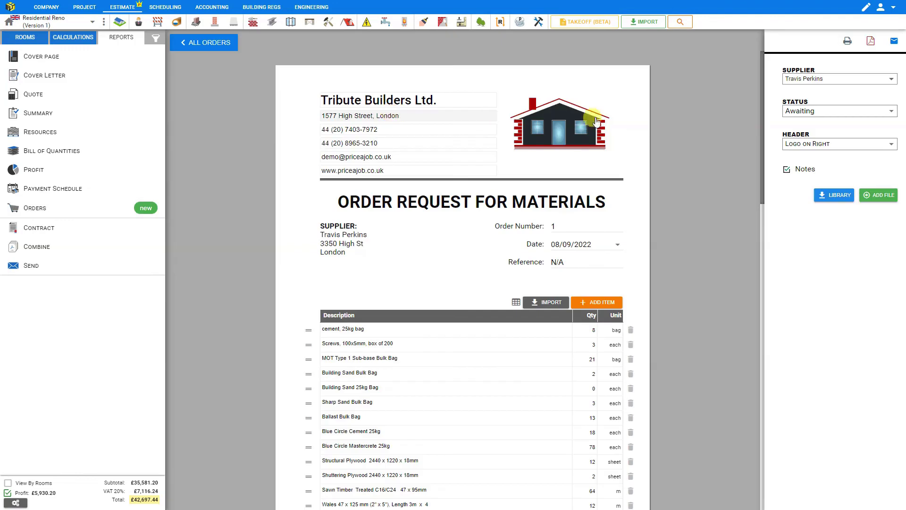
click(815, 113)
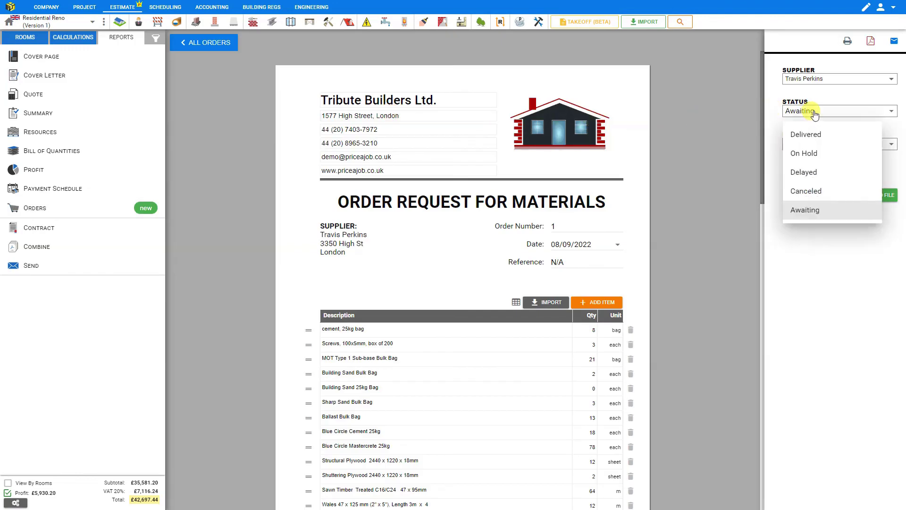
click(817, 154)
click(203, 43)
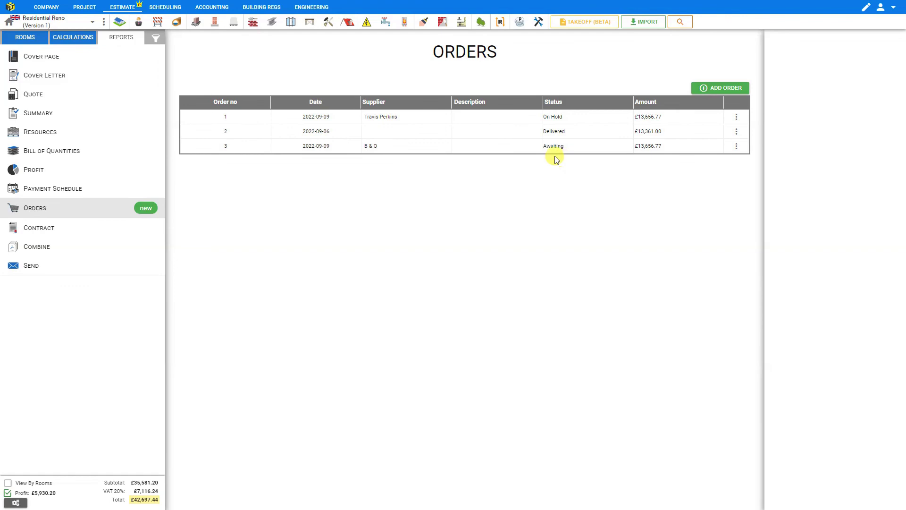
click(554, 118)
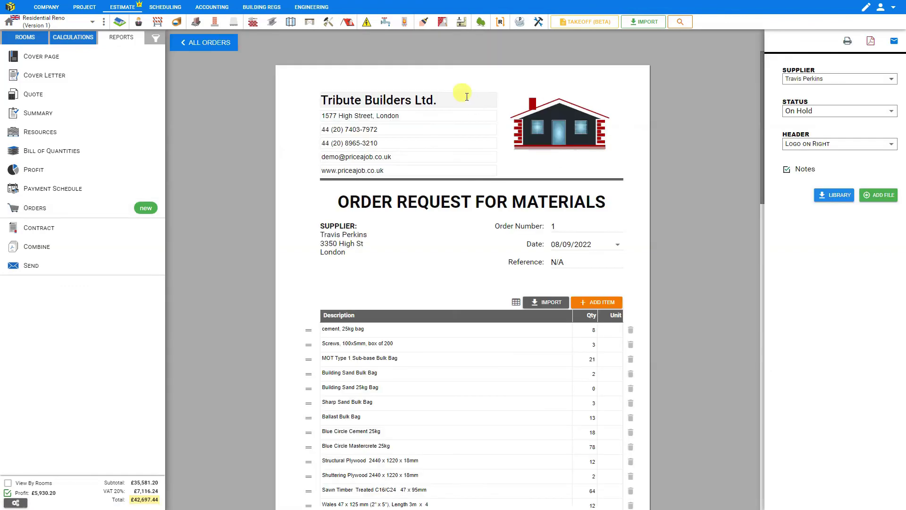
click(812, 112)
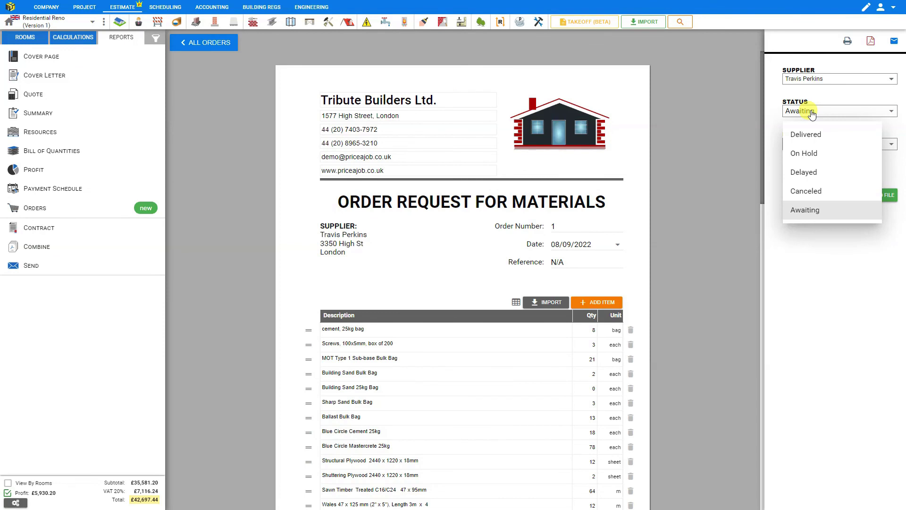
click(810, 155)
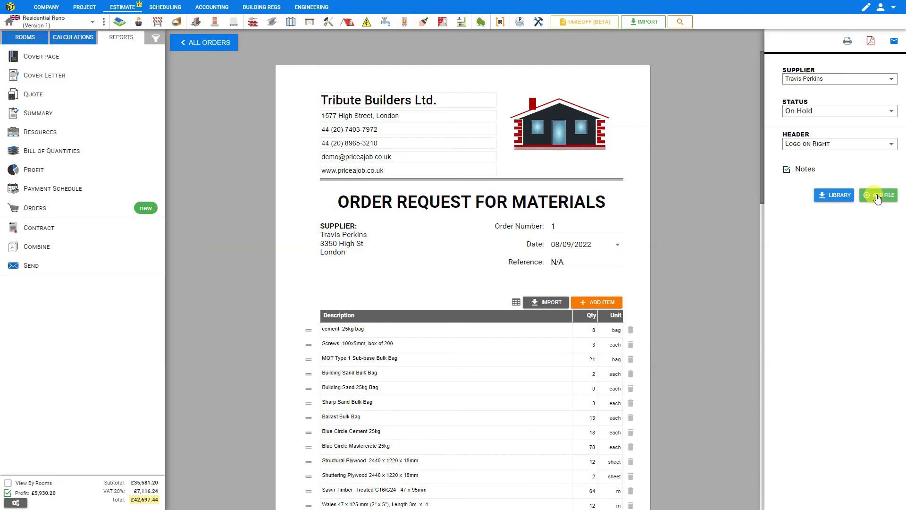
Attach QUOTE.pdf to order 1, preview it, and download the attachment
click(877, 197)
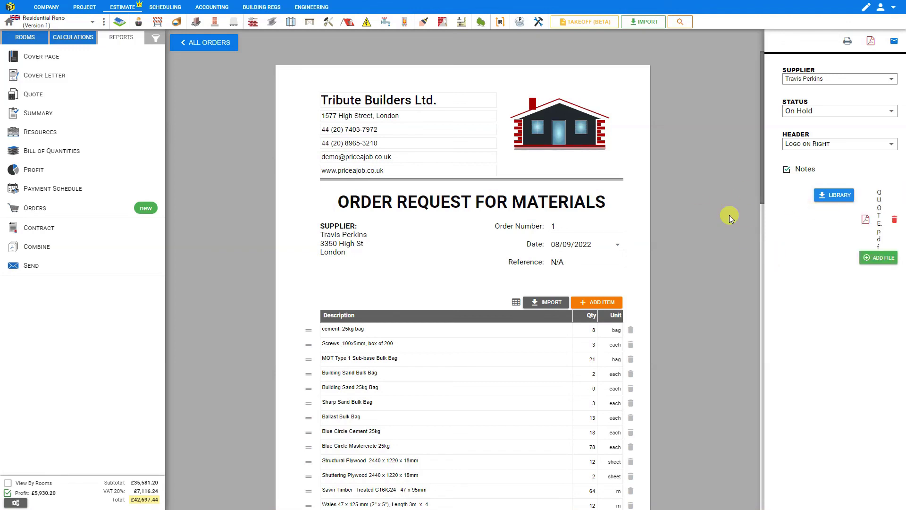
click(865, 222)
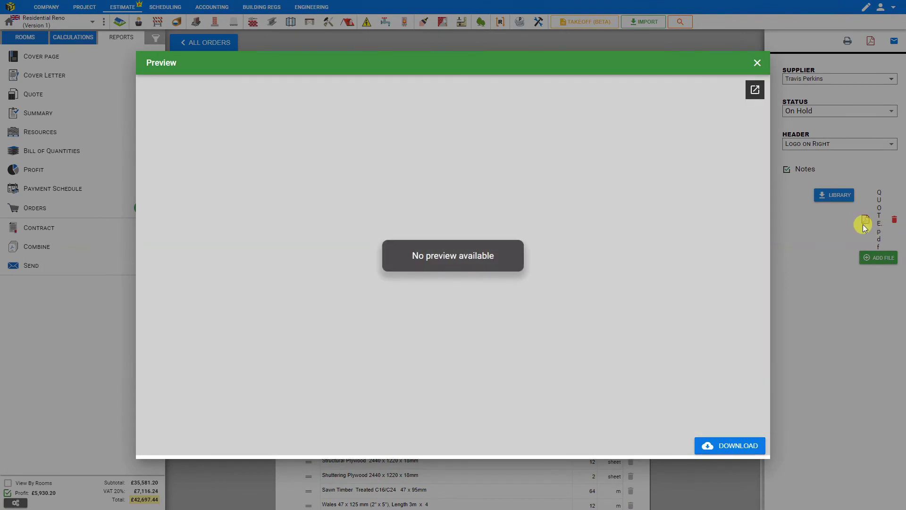
click(728, 450)
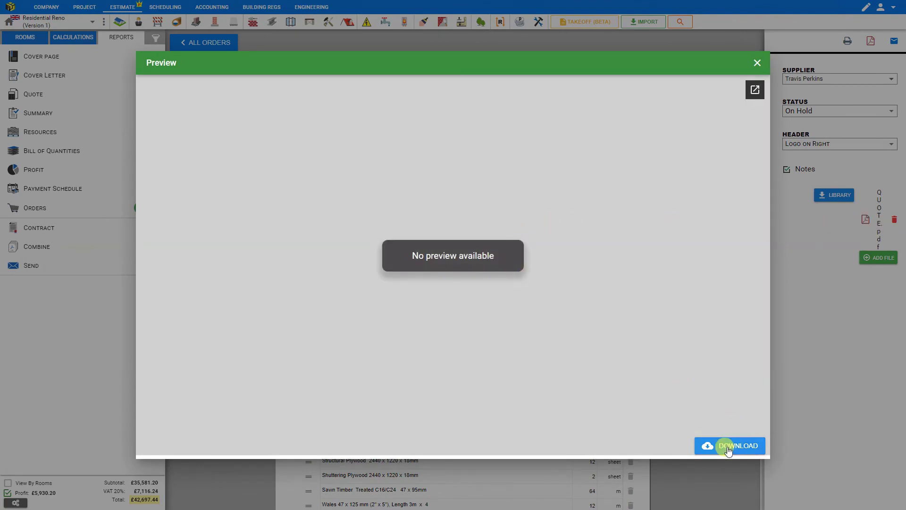